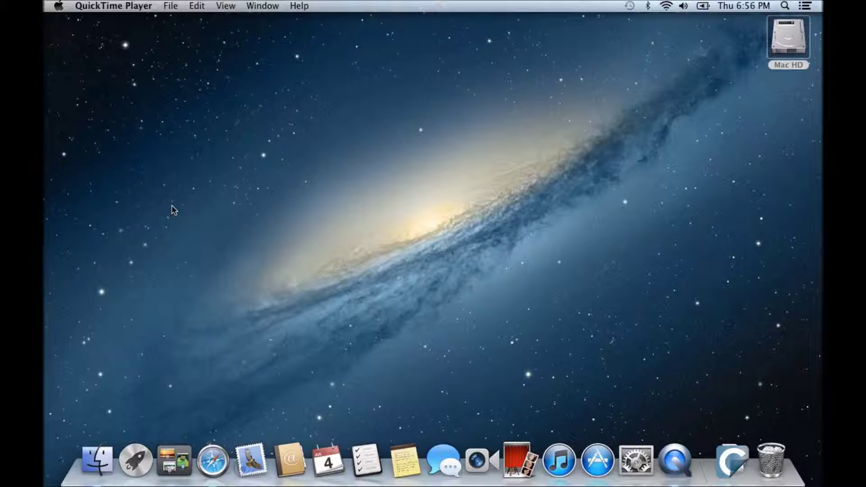
Step: Show the Computer view in Finder and look over the Mac HD and WD drives
click(226, 43)
click(203, 10)
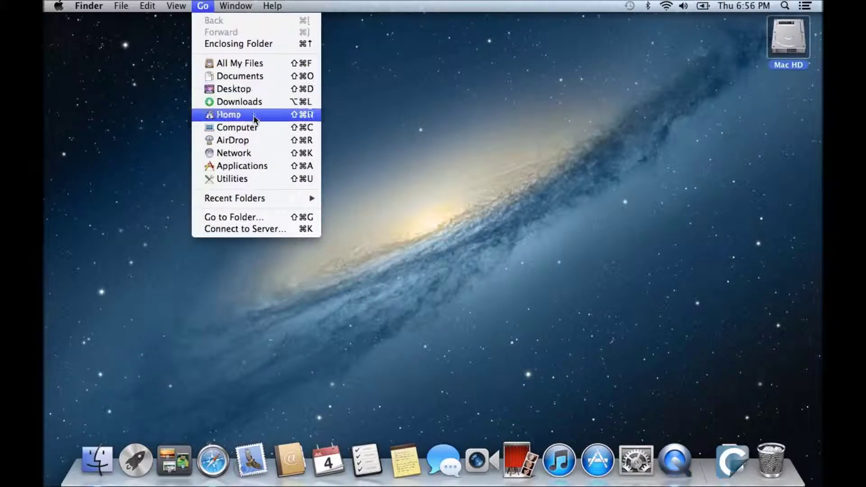
click(252, 129)
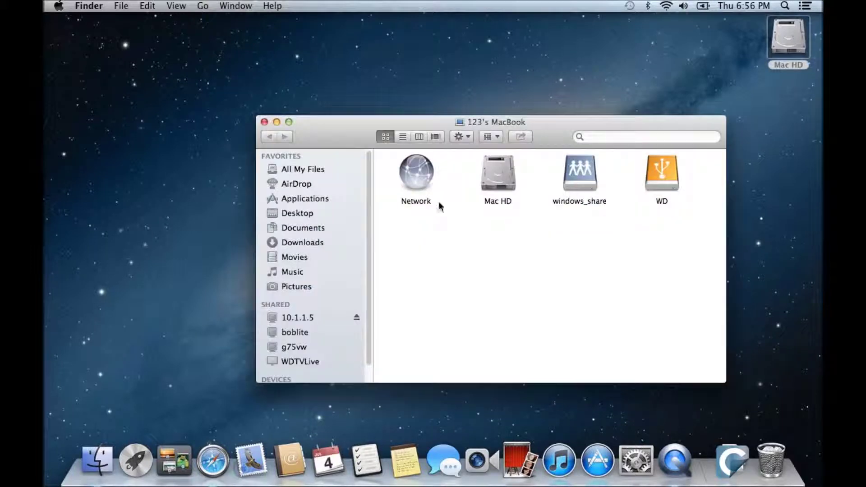
click(507, 177)
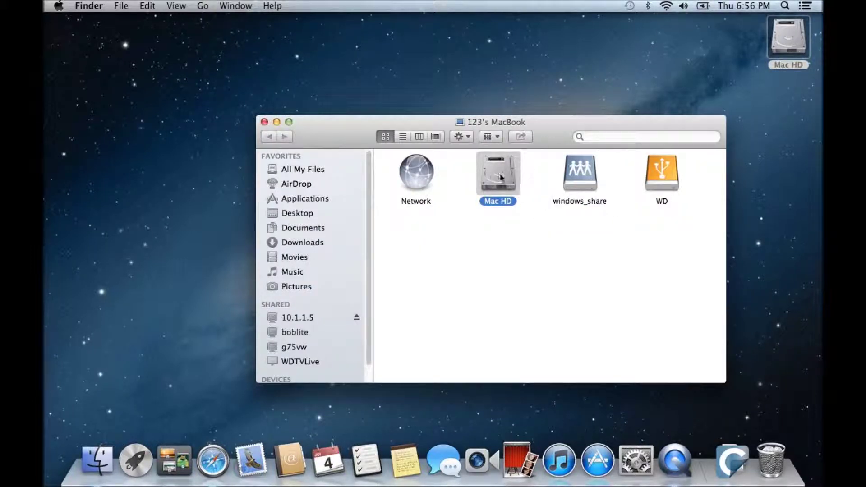
click(666, 184)
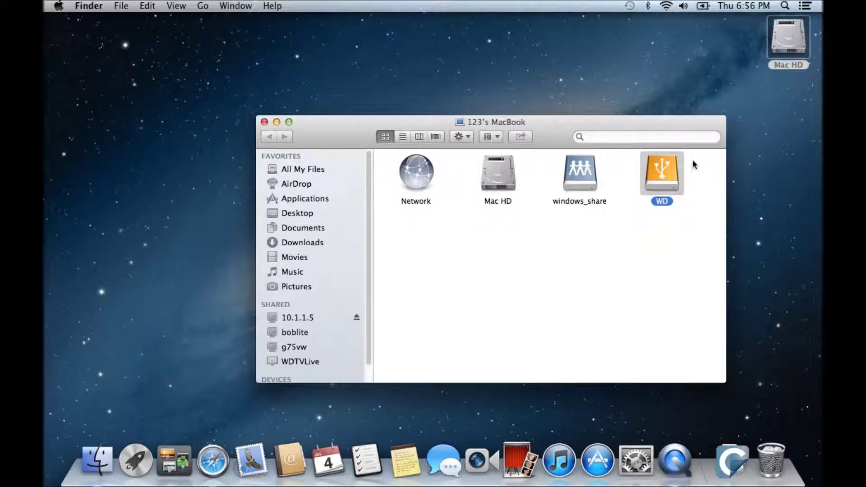
click(498, 170)
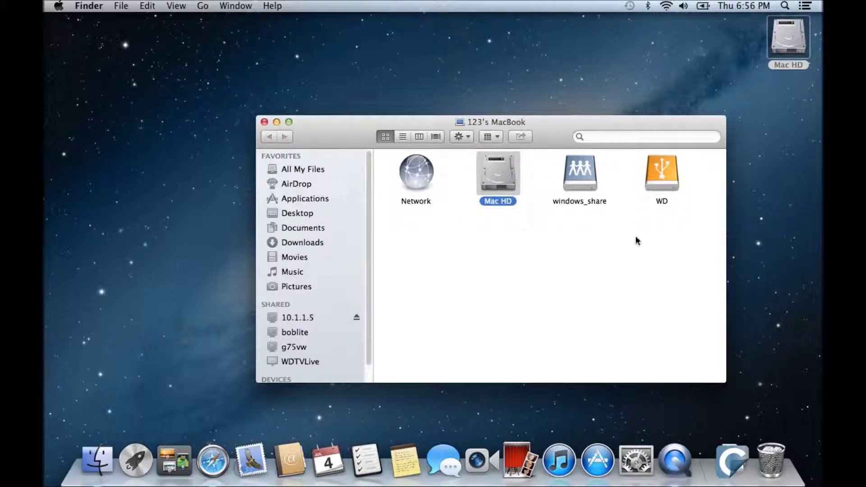
click(659, 167)
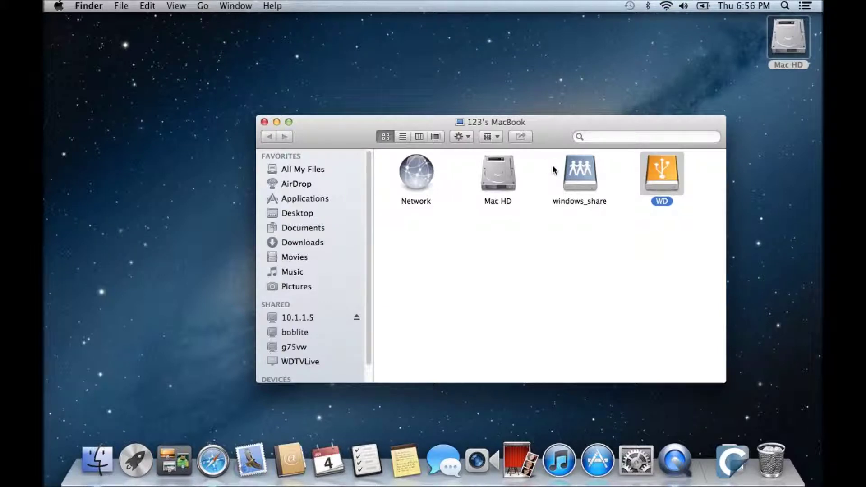
click(265, 122)
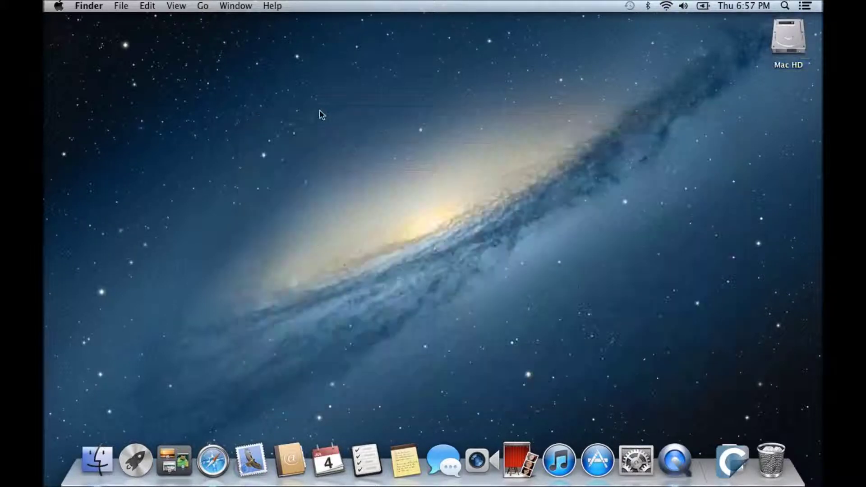
Step: Launch Disk Utility from the Utilities folder
click(203, 6)
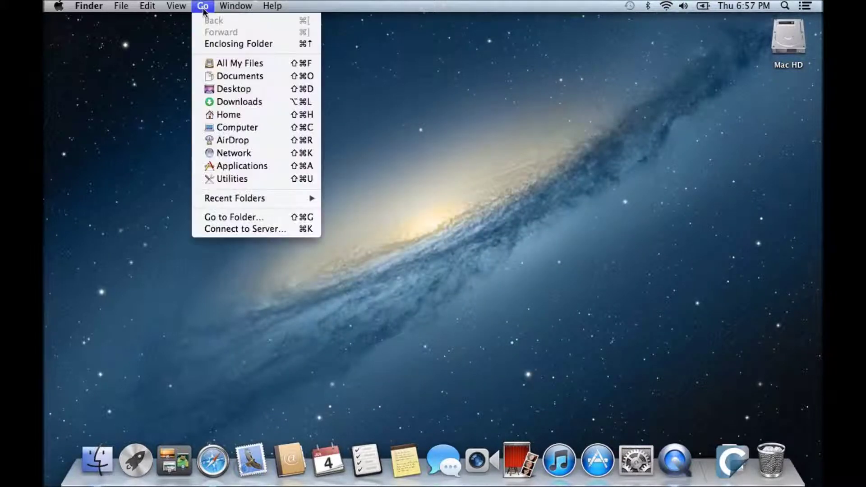
click(212, 179)
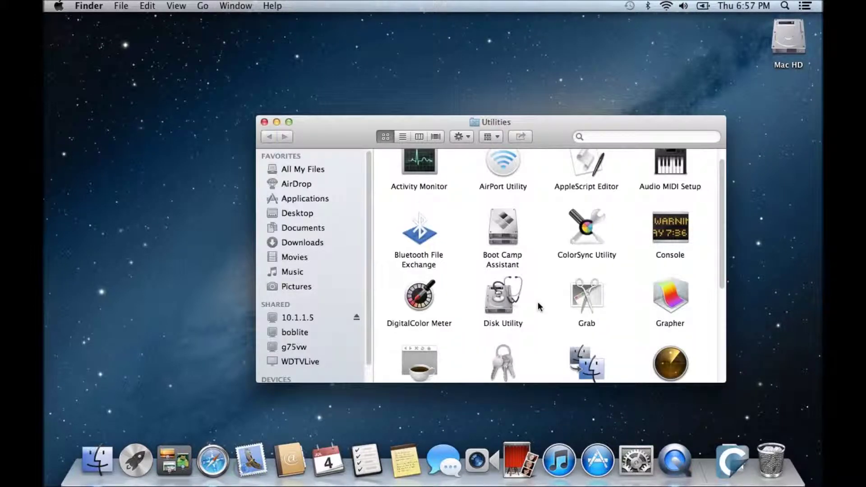
double_click(504, 298)
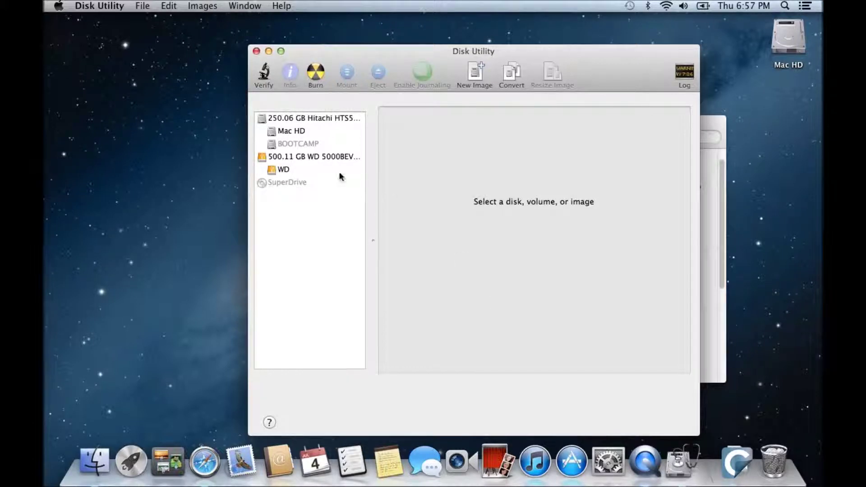
Step: Review the WD, Hitachi and Mac HD entries, ending on the 500.11 GB WD disk
click(316, 158)
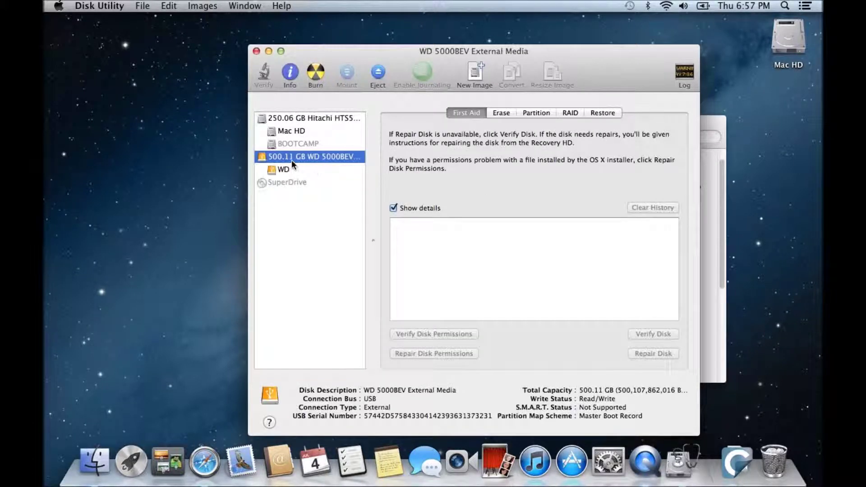
click(292, 116)
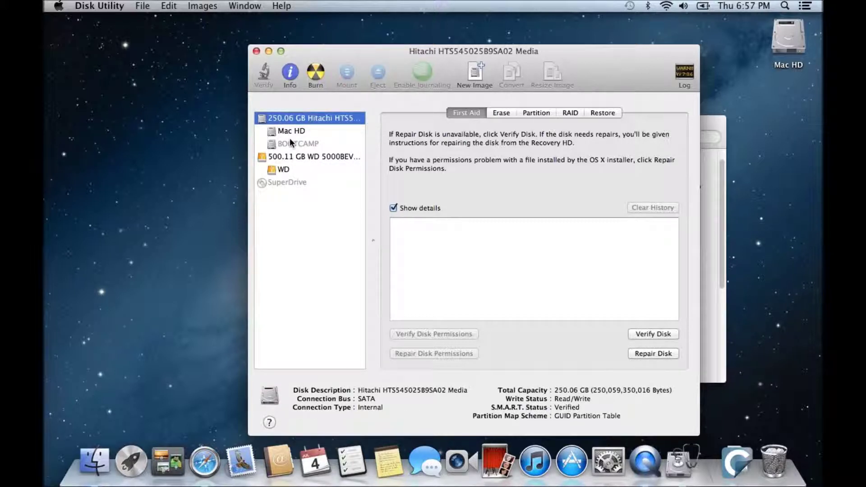
click(291, 130)
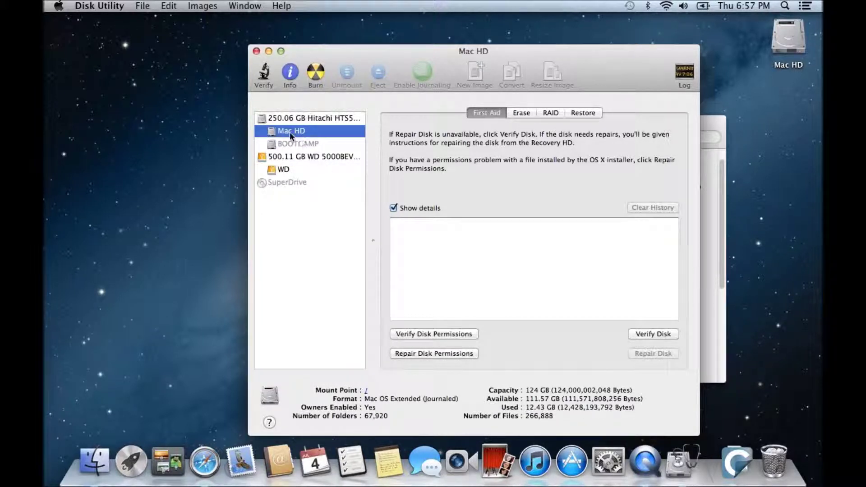
click(289, 158)
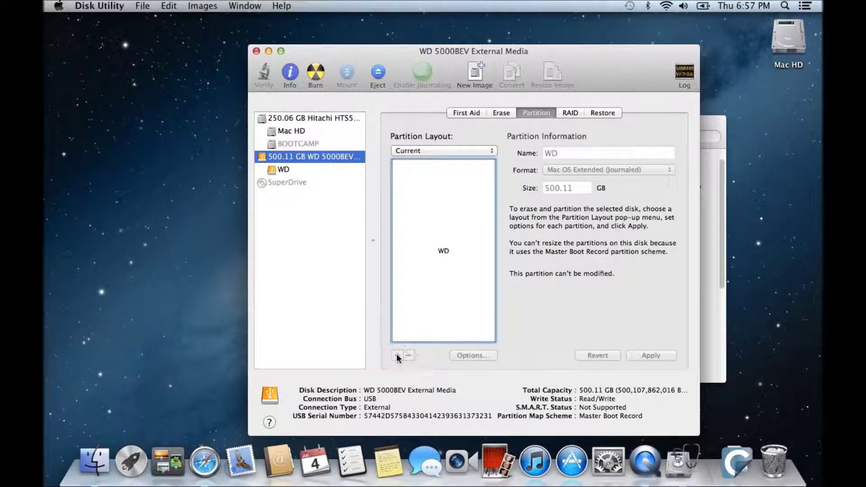
Step: Choose a 1 Partition layout with the GUID Partition Table scheme for the WD disk
click(489, 151)
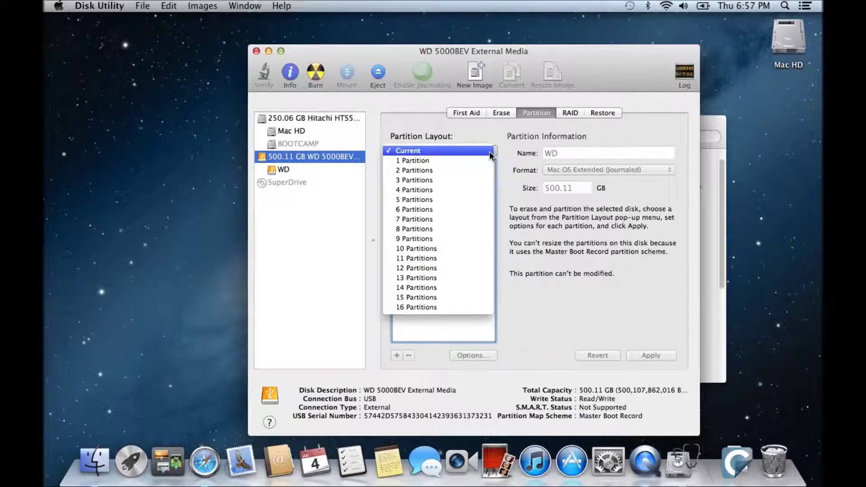
click(450, 161)
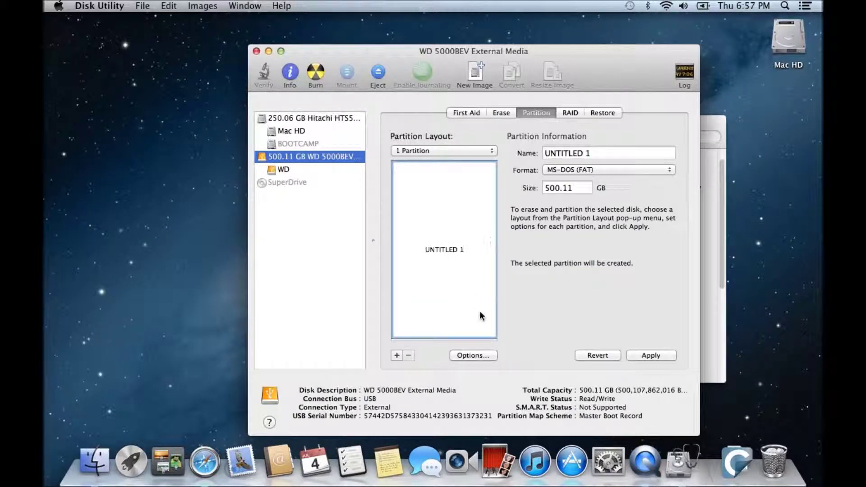
click(472, 356)
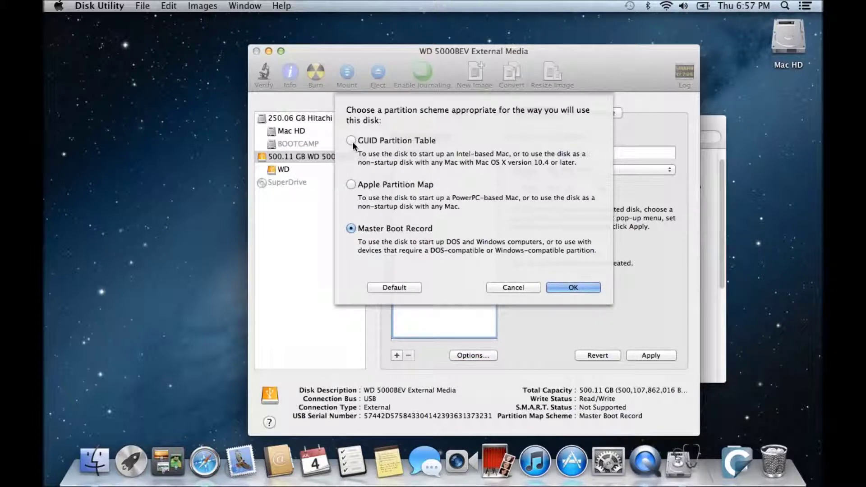
click(353, 142)
click(578, 289)
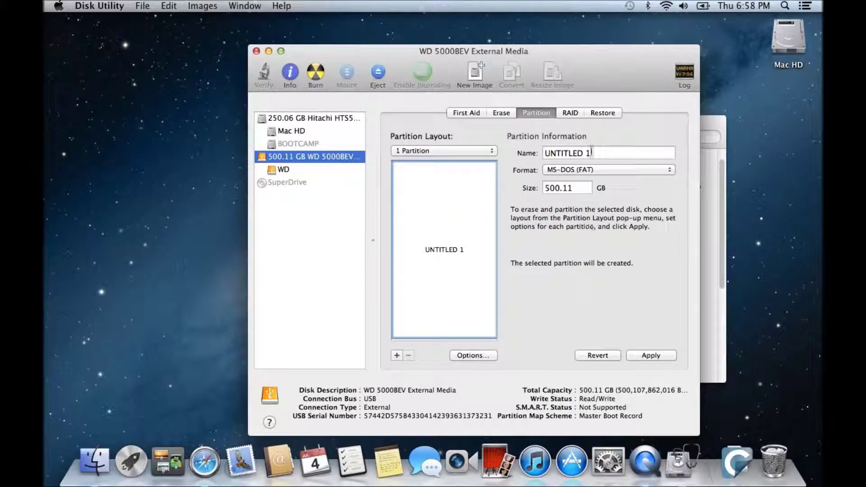
Step: Name the partition 'WD' and set its format to Mac OS Extended (Journaled)
click(519, 154)
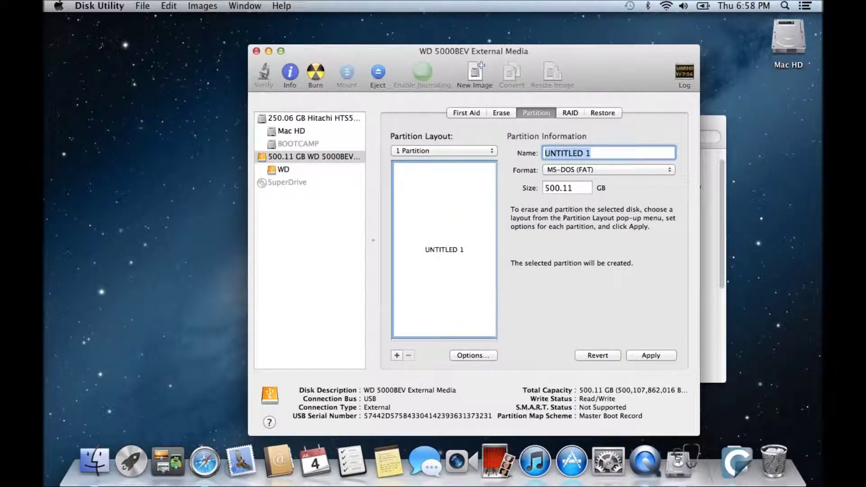
text(WD)
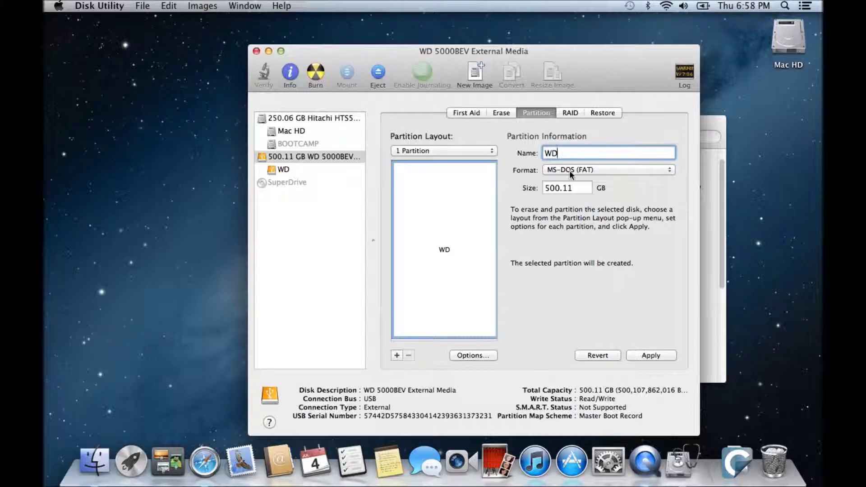
click(603, 171)
click(602, 153)
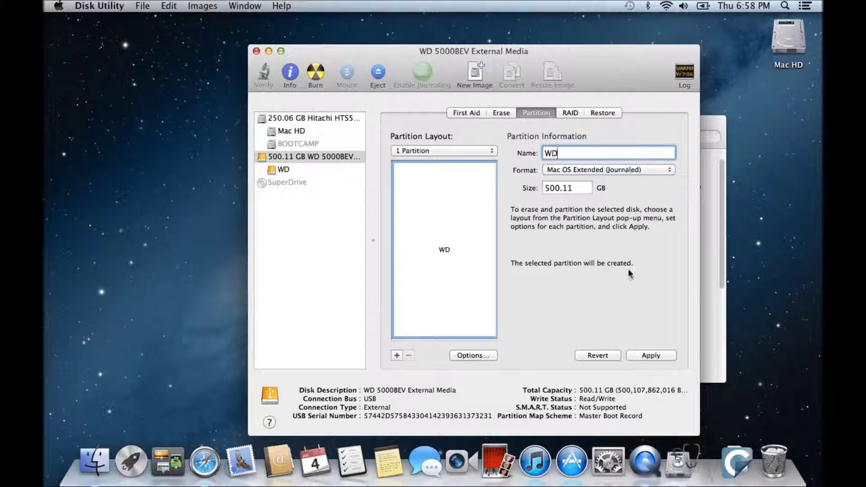
Step: Apply the repartition, decline Time Machine use, and quit Disk Utility
click(647, 359)
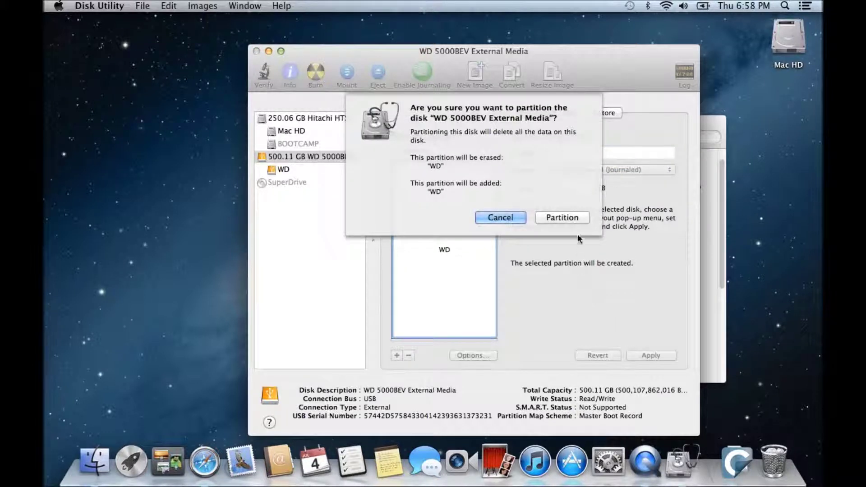
key(Return)
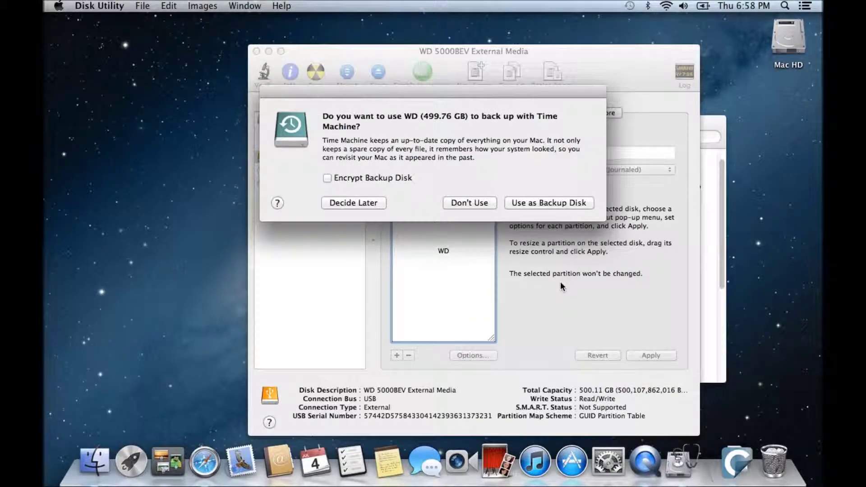
click(474, 202)
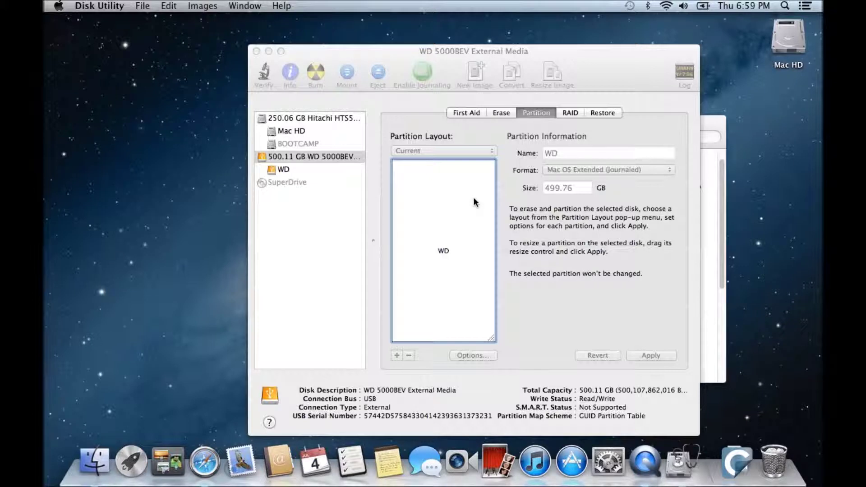
drag(383, 57, 387, 60)
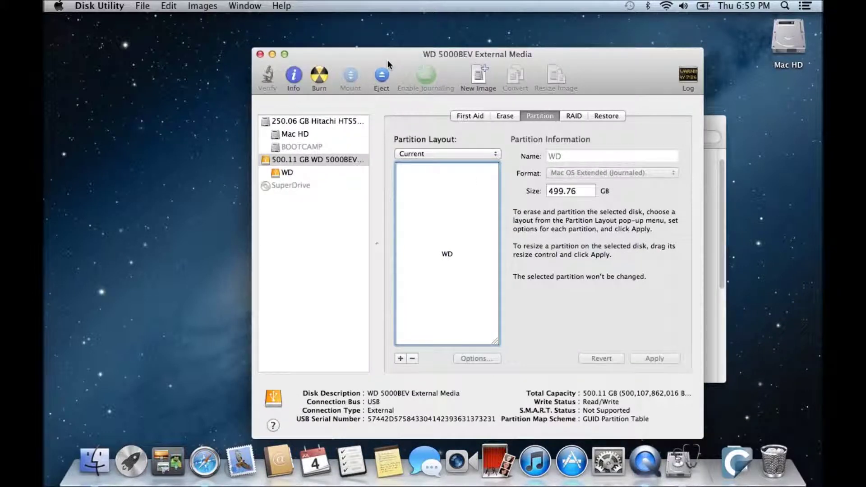
click(260, 55)
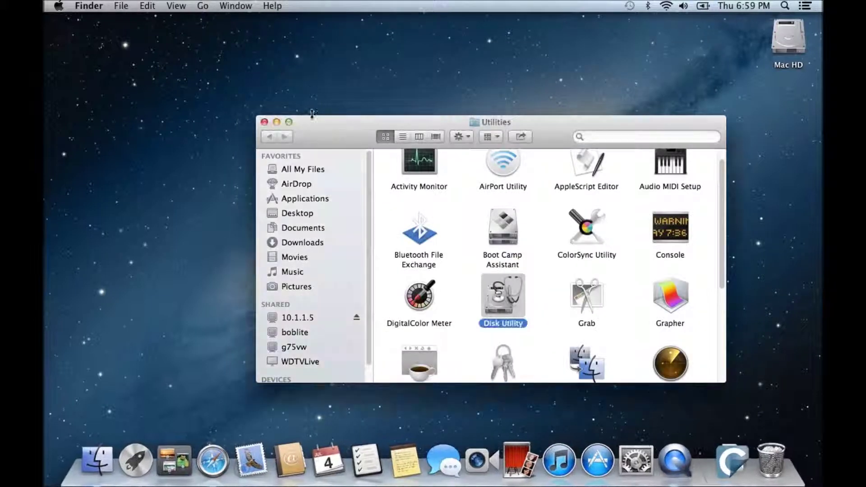
Step: Close the Utilities window, search Google for '123my it' in Safari, and open the 123 my IT site
click(265, 122)
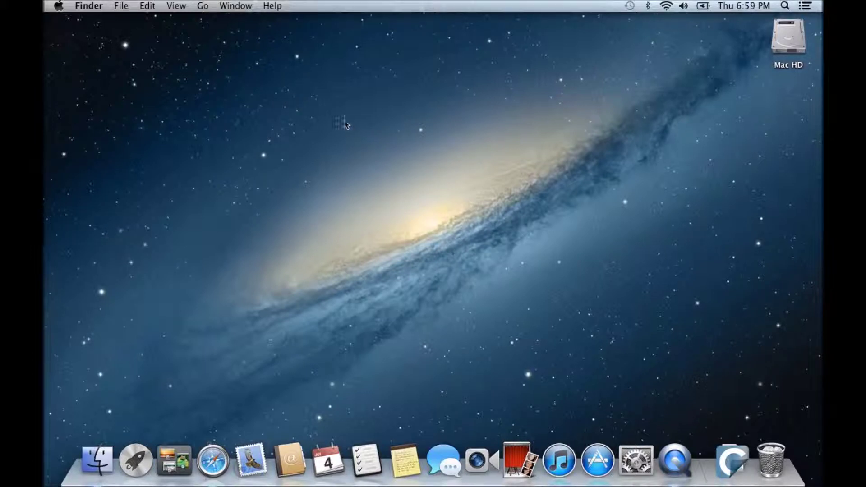
click(213, 460)
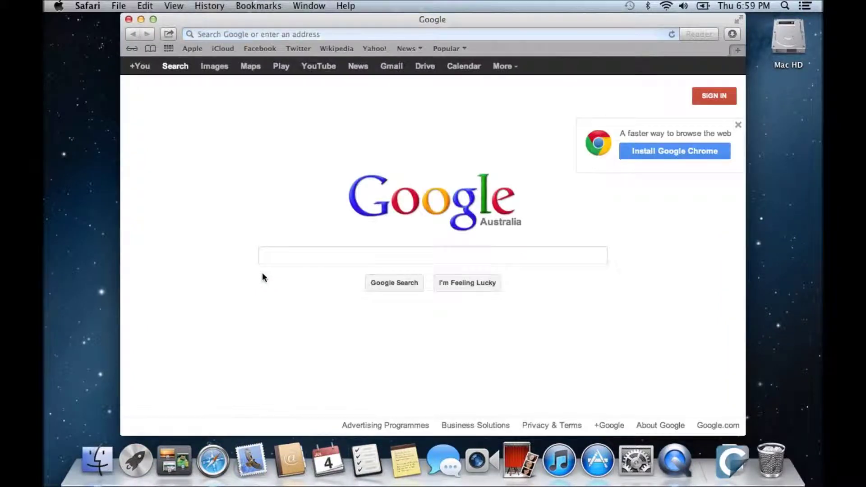
text(12)
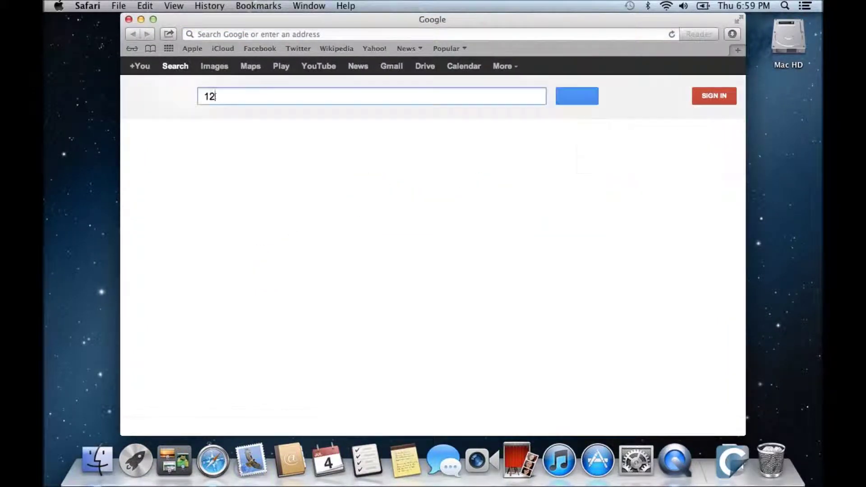
text(3my it)
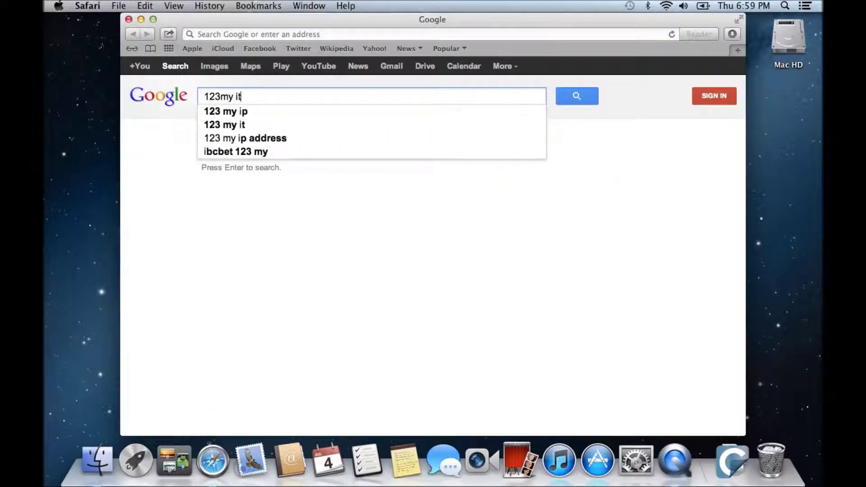
key(Return)
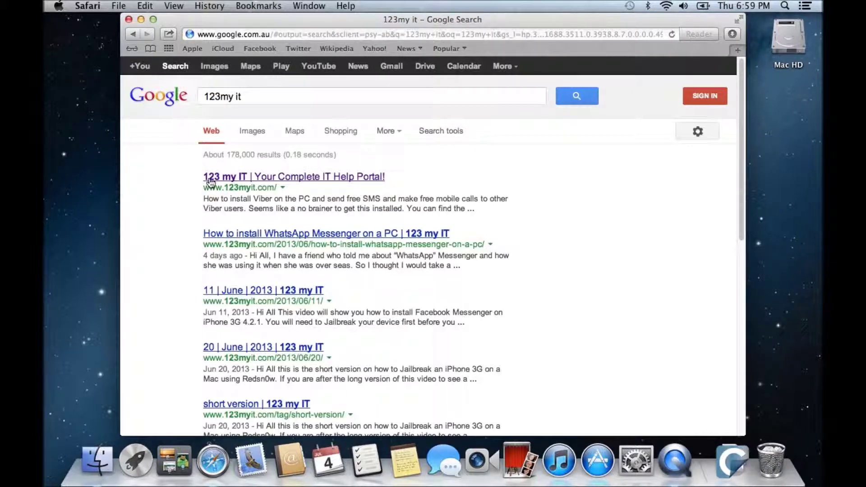
click(319, 180)
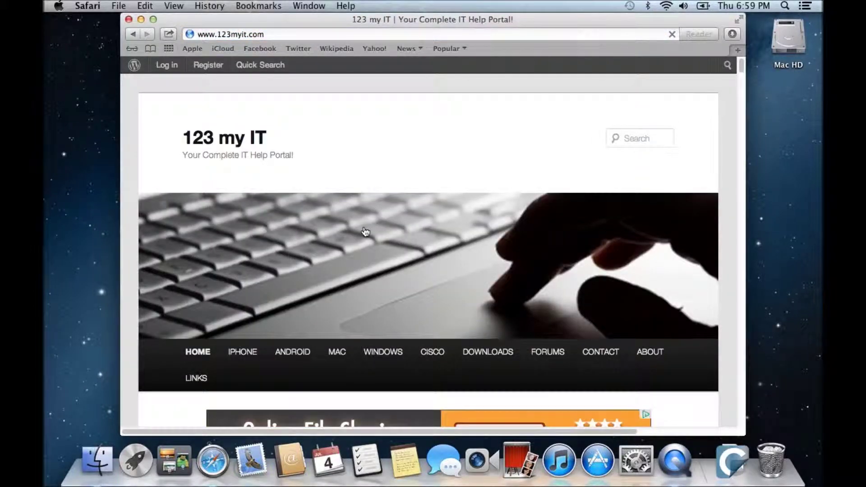
Step: Go to the 123 my IT Downloads page and show the recently downloaded items
scroll(368, 233, down, 1)
scroll(368, 233, down, 5)
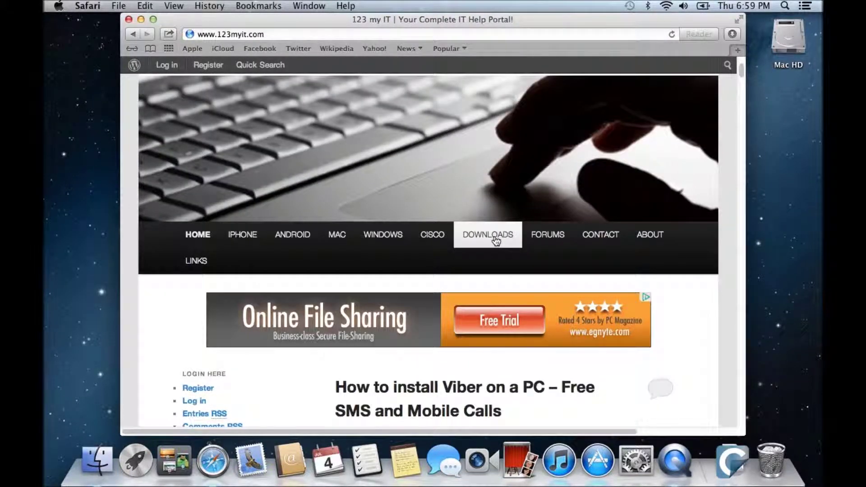
click(496, 241)
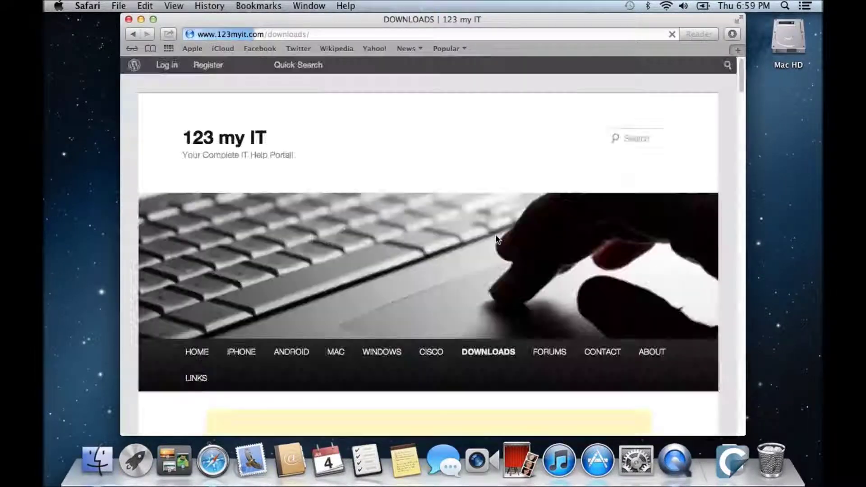
scroll(496, 238, down, 2)
scroll(496, 240, down, 8)
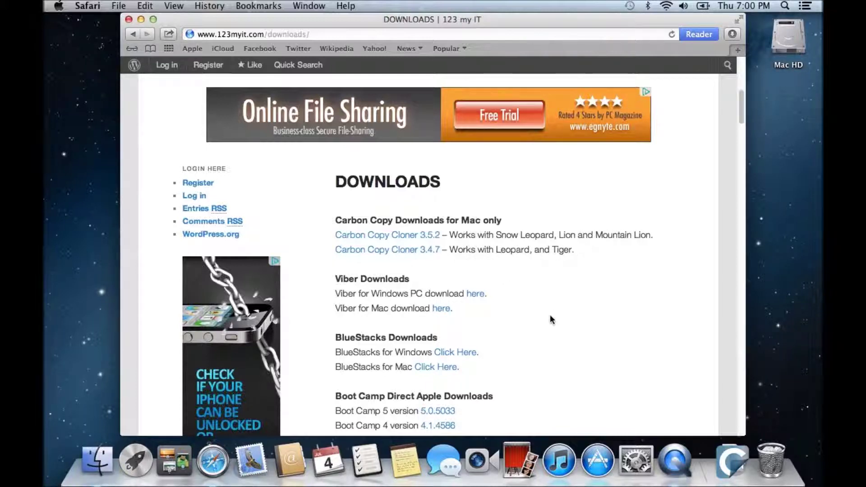
click(736, 462)
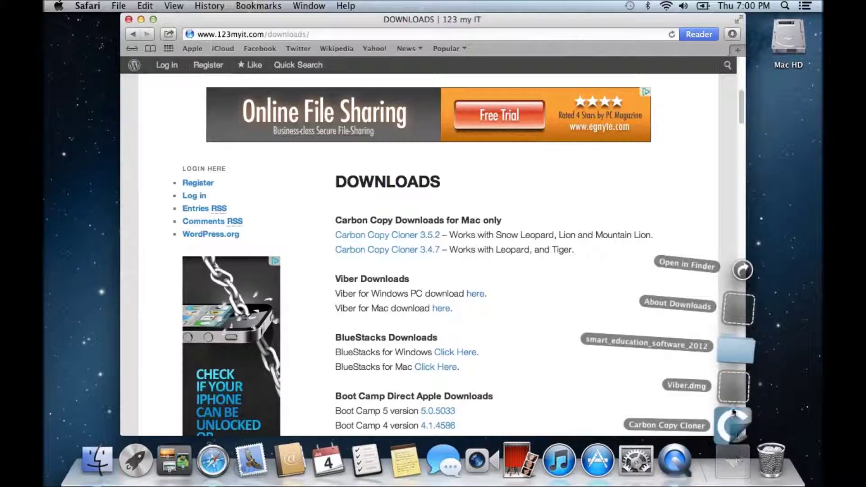
Step: Launch Carbon Copy Cloner in trial mode with Mac HD as source and WD as destination
click(734, 420)
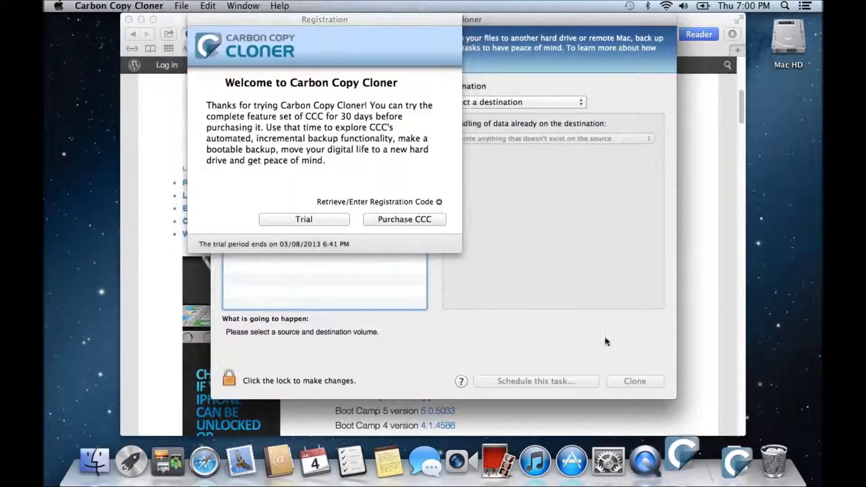
click(303, 219)
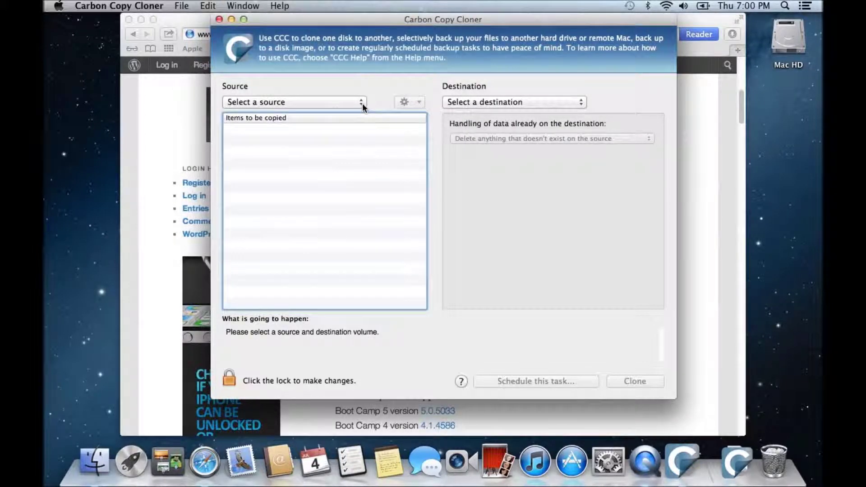
click(363, 105)
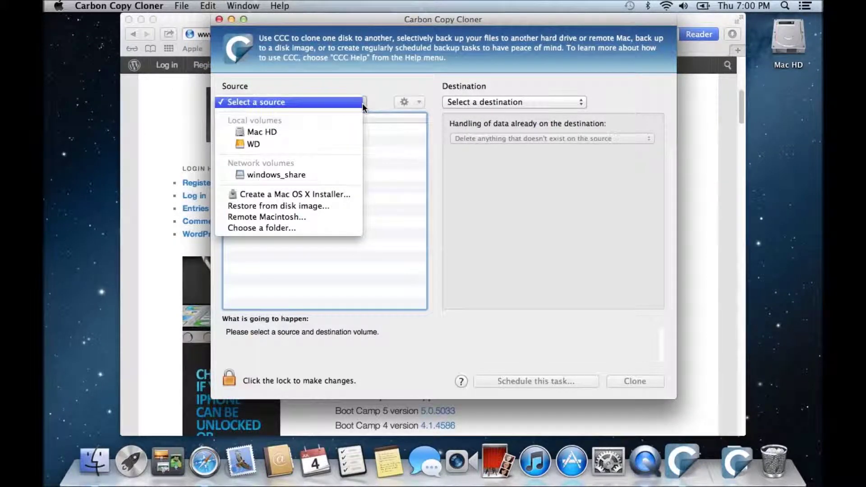
click(280, 130)
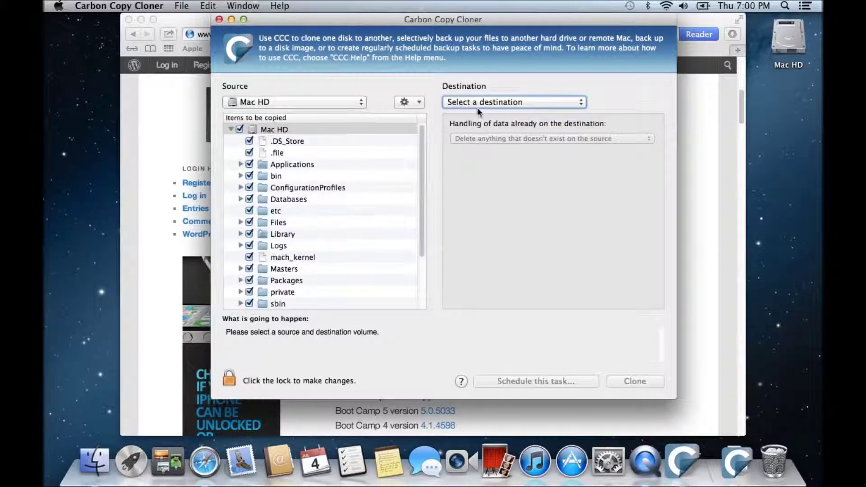
click(576, 104)
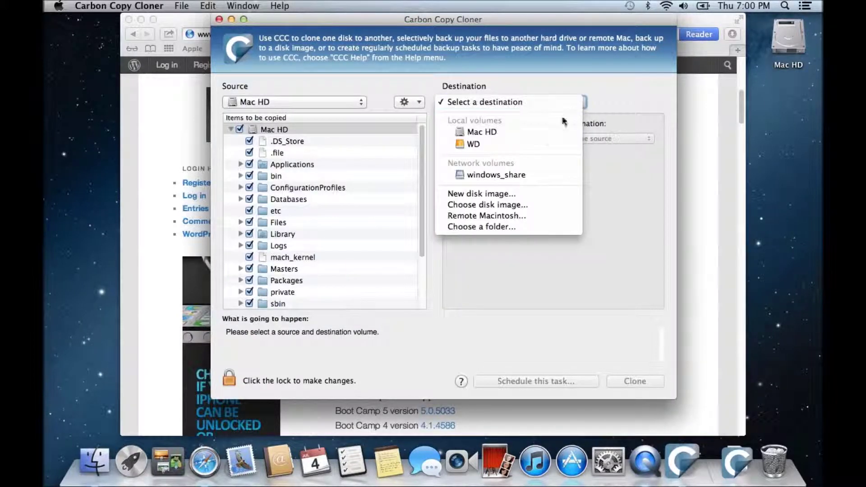
click(480, 145)
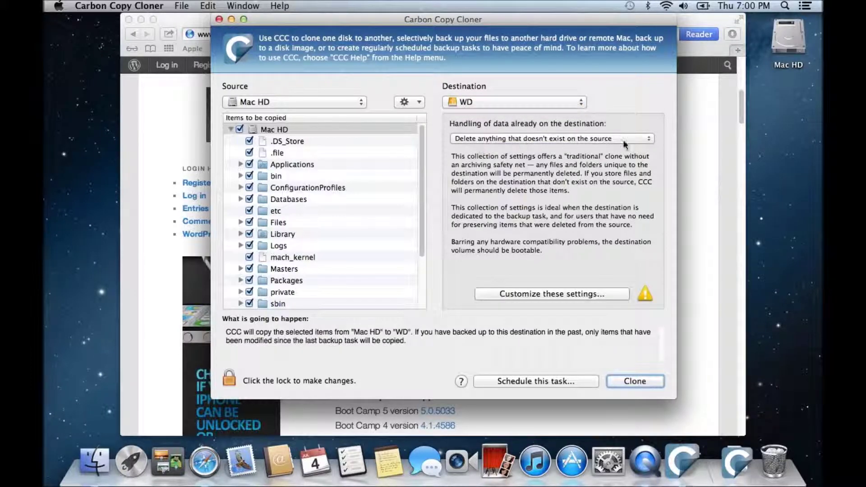
Step: Keep 'Delete anything not on the source' and start the clone
click(644, 139)
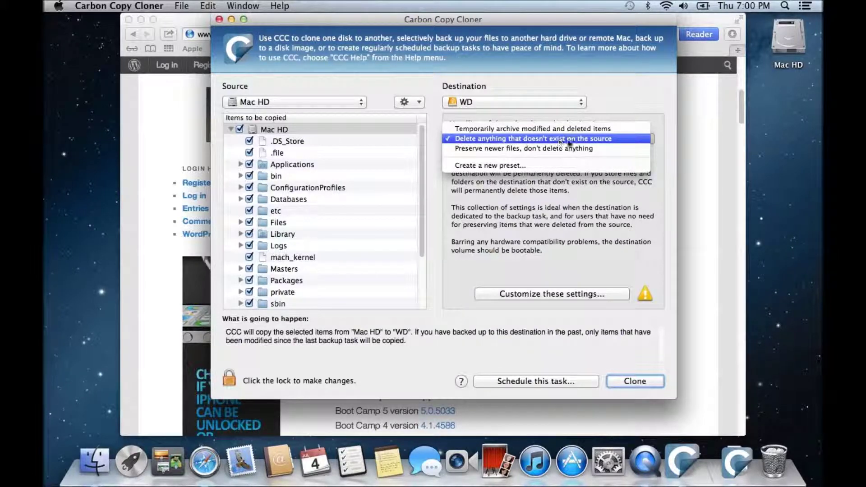
click(615, 139)
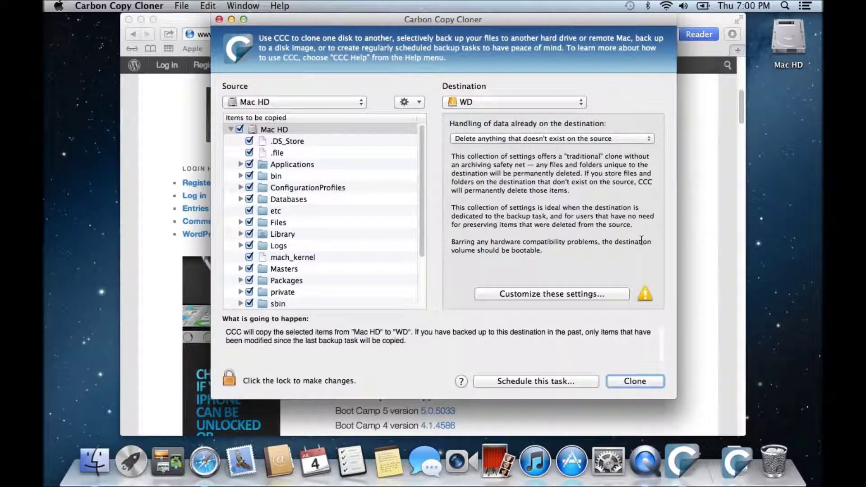
click(644, 383)
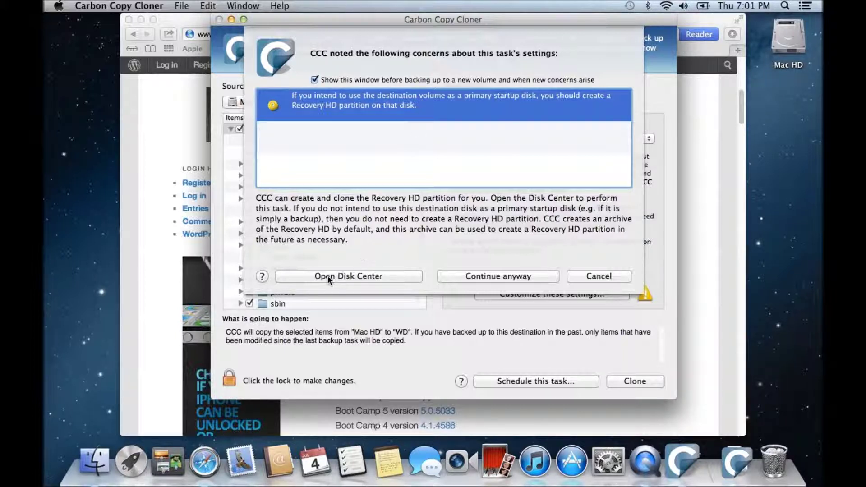
Step: Create a Recovery HD partition on WD via Disk Center and dismiss the success notice
click(362, 277)
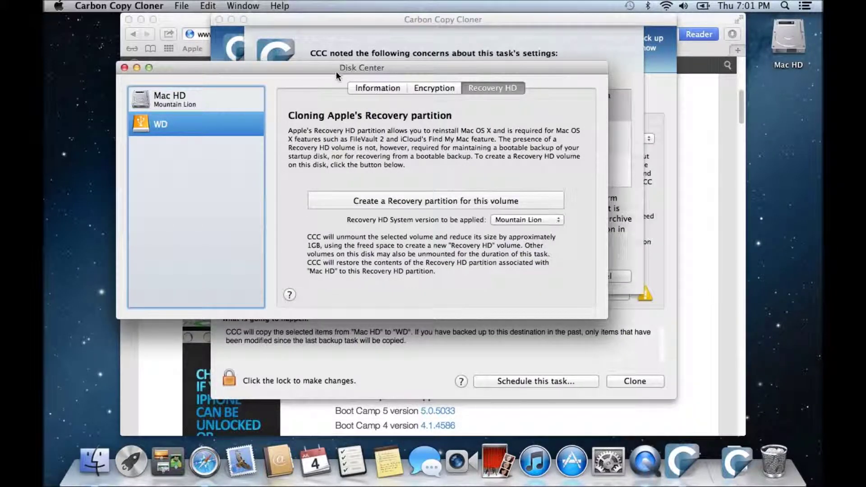
drag(339, 72, 442, 67)
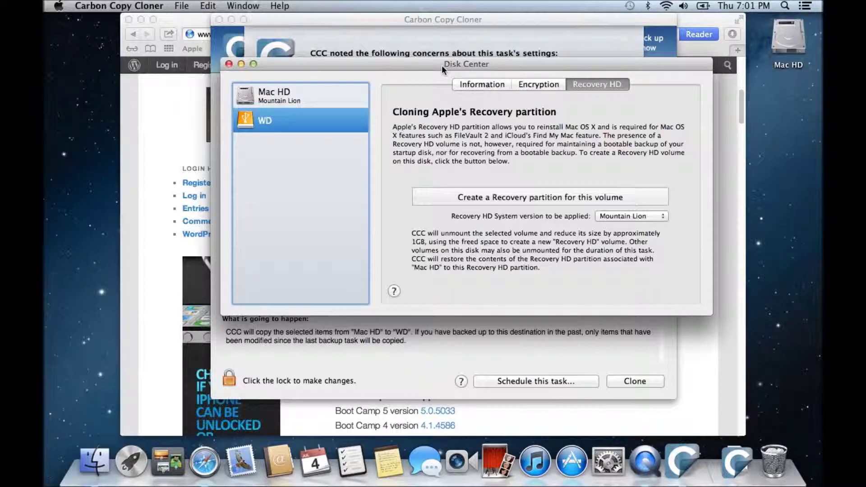
click(500, 198)
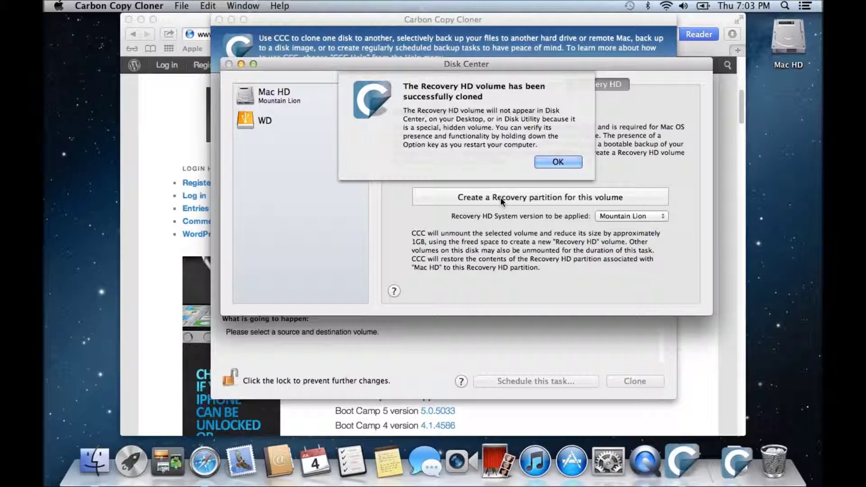
click(558, 162)
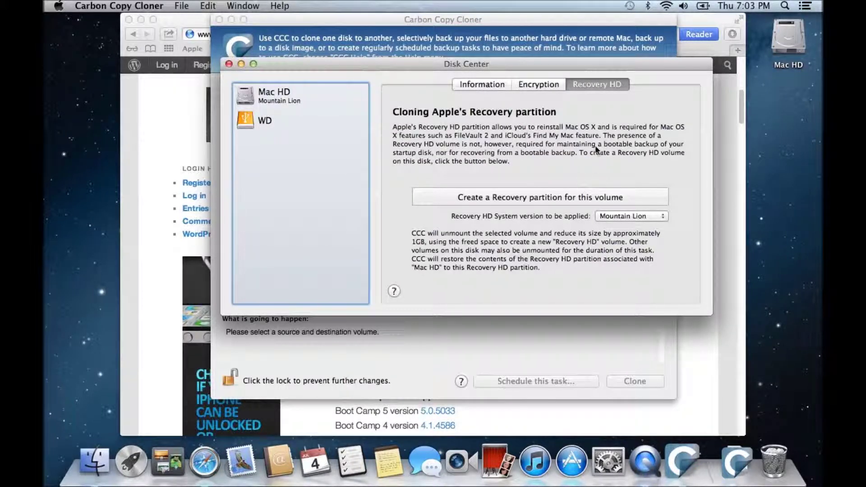
Step: Close Disk Center, reselect WD as the destination, and start cloning Mac HD
click(229, 64)
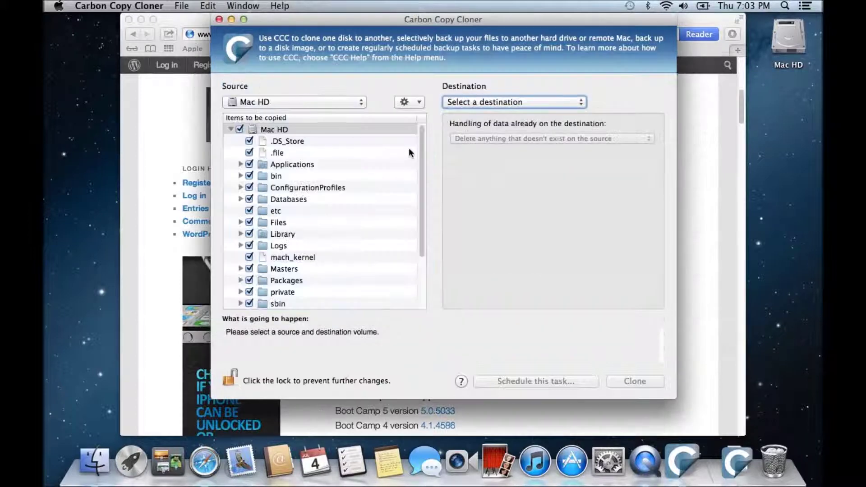
click(521, 102)
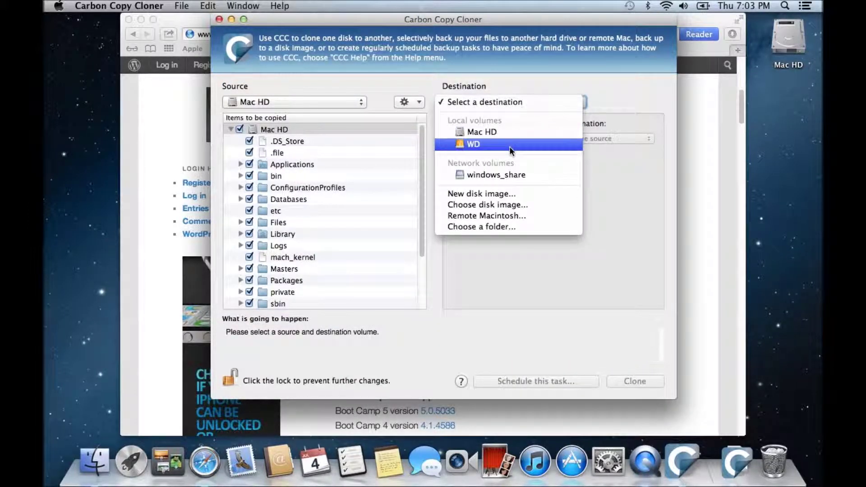
click(489, 145)
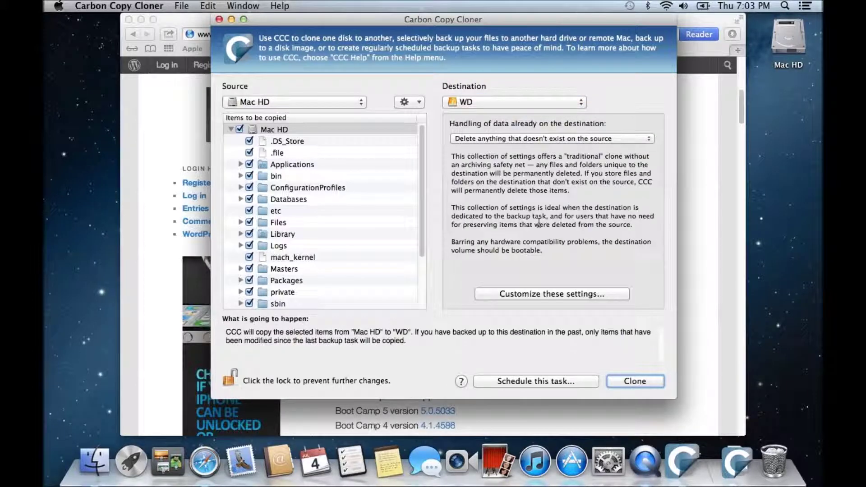
click(647, 382)
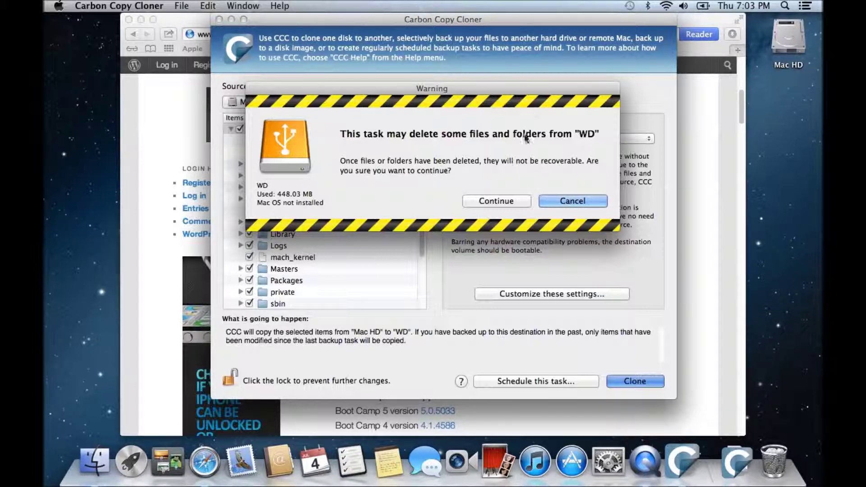
Step: Confirm the WD deletion warnings, keeping the delete-anything preset, so the clone runs
click(524, 201)
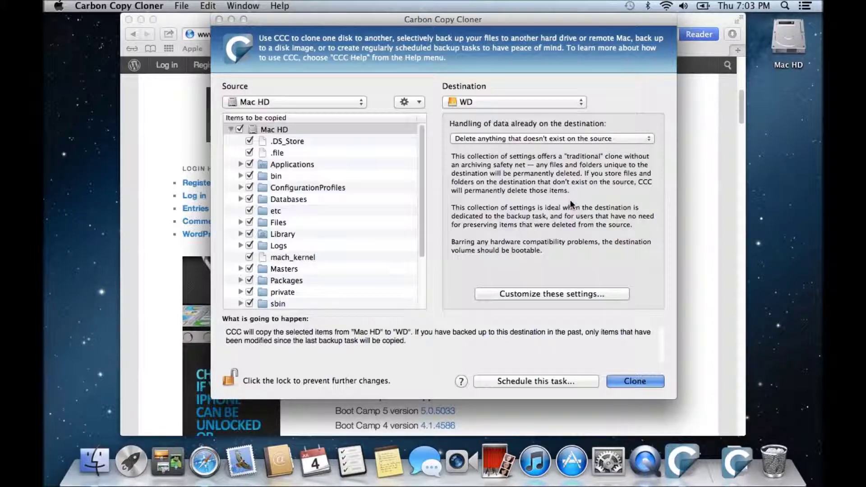
click(527, 139)
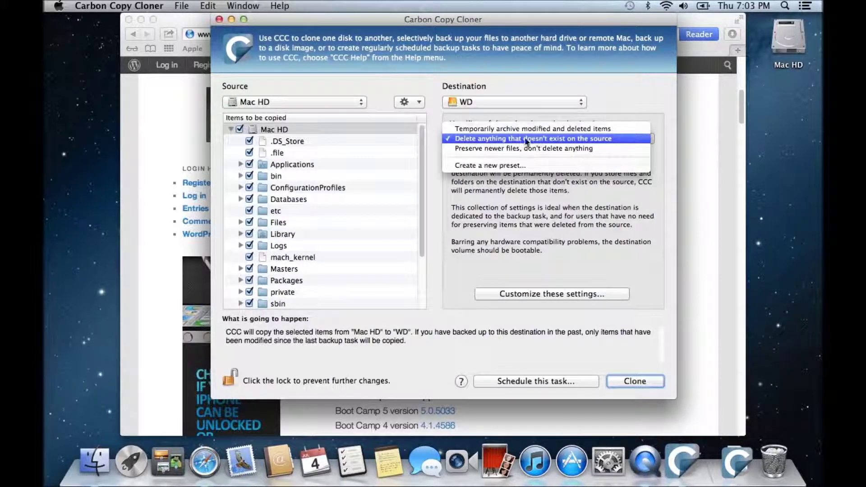
click(527, 140)
click(641, 381)
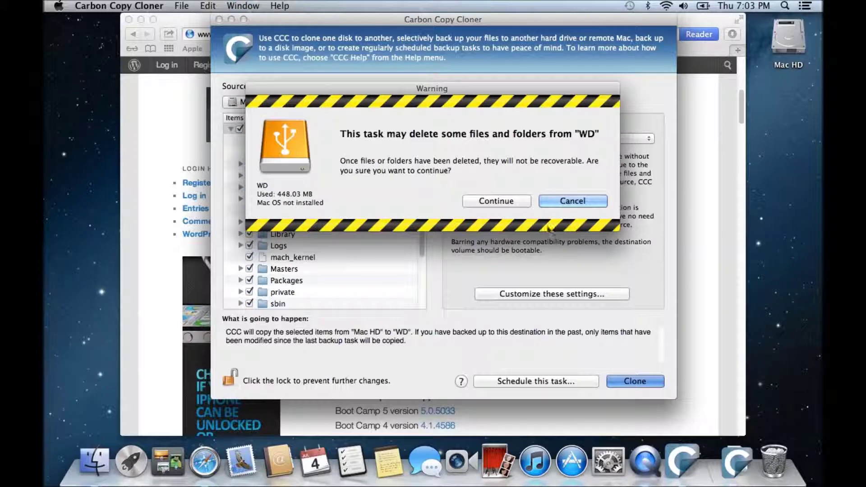
click(484, 201)
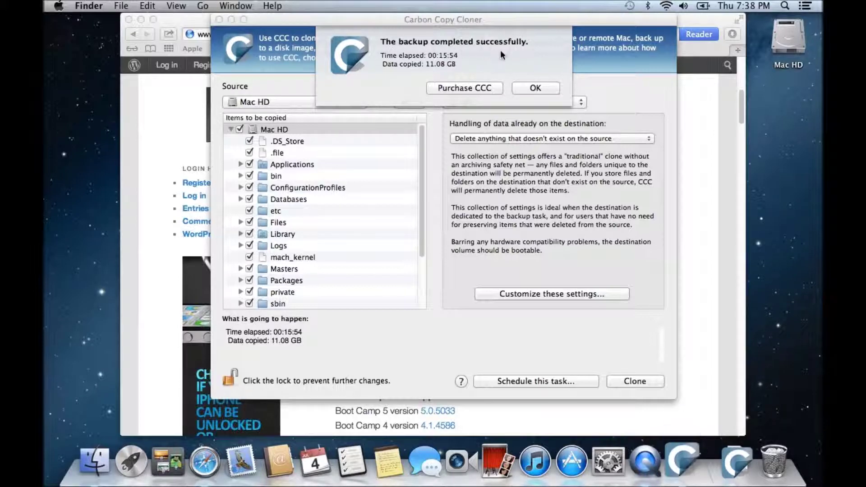
Step: Dismiss the backup-complete message and show all drives, moving the WD icon beside windows_share
click(540, 88)
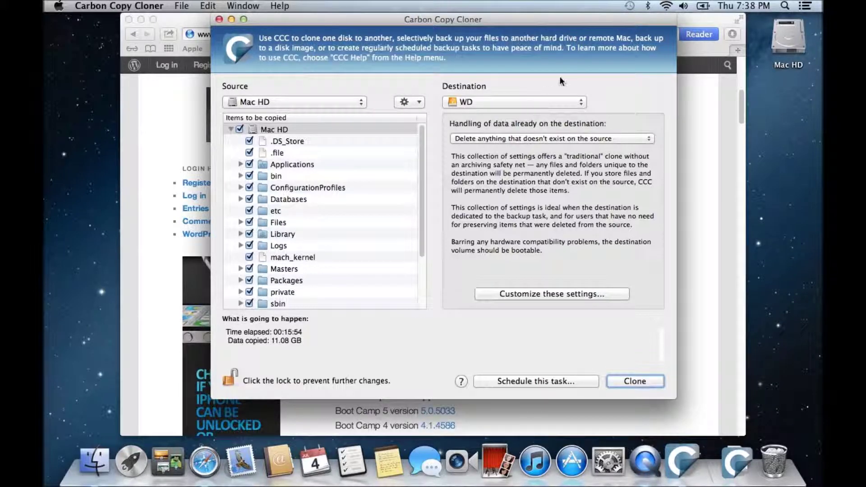
click(67, 45)
click(203, 5)
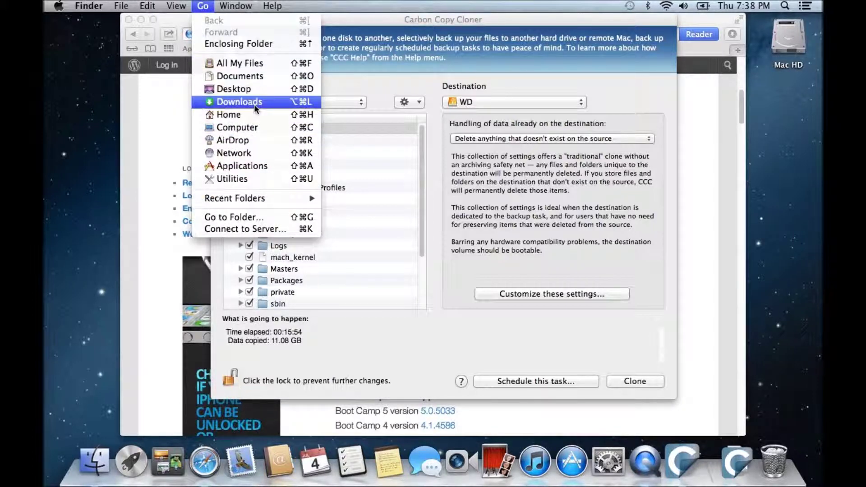
click(255, 128)
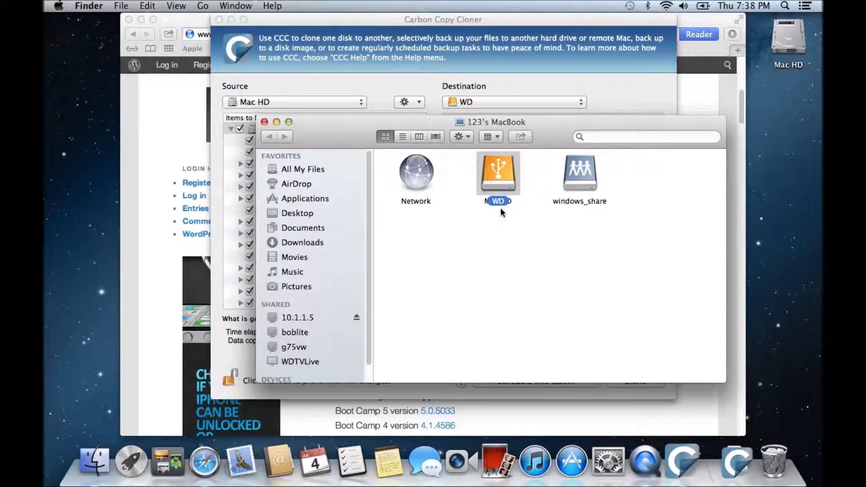
click(500, 249)
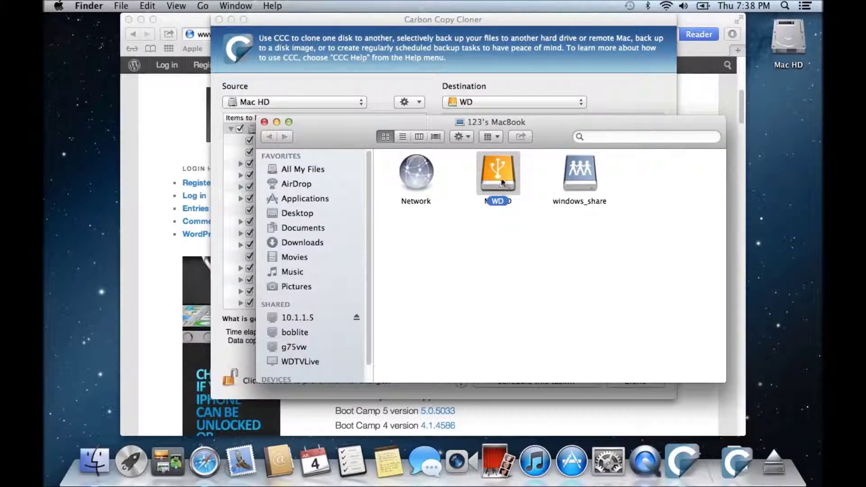
drag(502, 182, 581, 178)
click(591, 181)
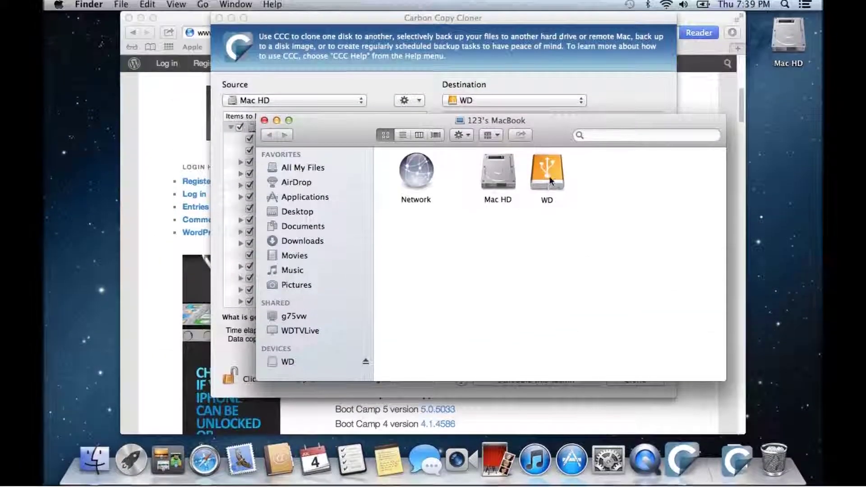
drag(548, 176, 575, 185)
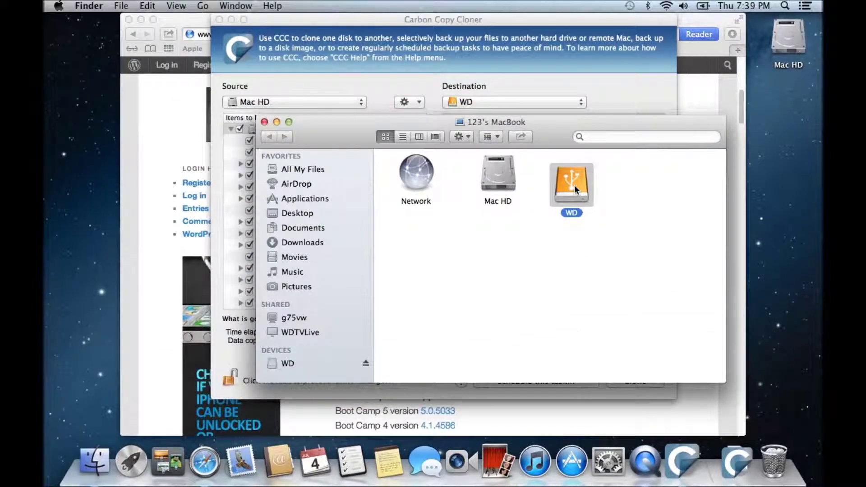
Step: Open WD and then Mac HD to compare their folders
double_click(575, 185)
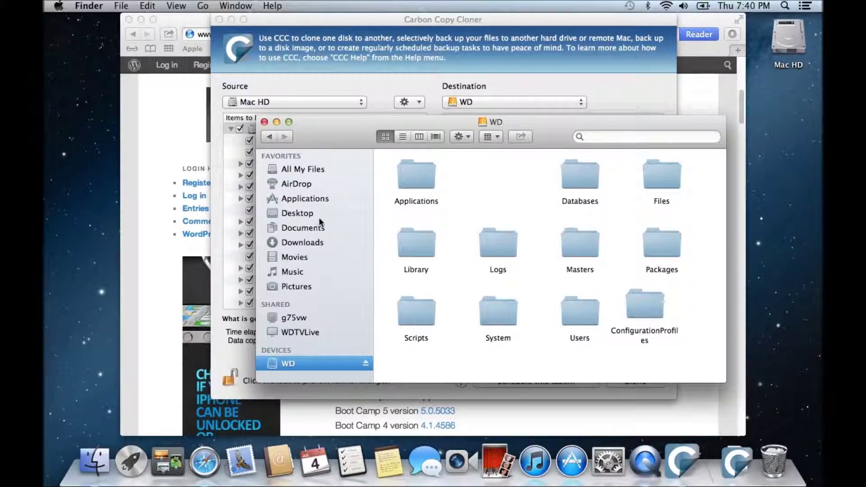
click(269, 136)
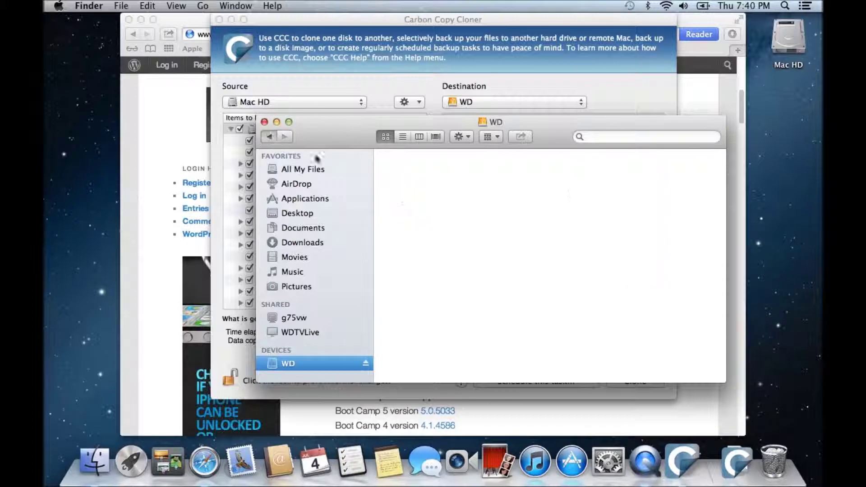
double_click(497, 176)
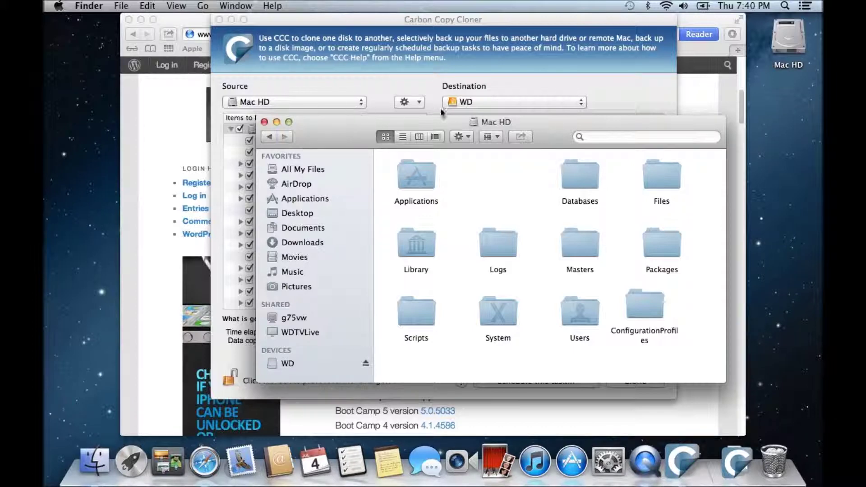
Step: Return to the Carbon Copy Cloner window, keeping WD as the destination
click(483, 102)
click(472, 106)
click(478, 101)
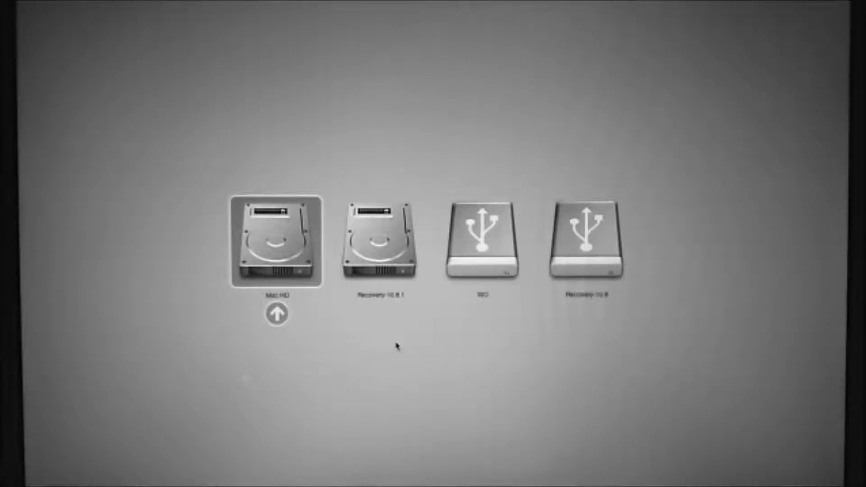
Step: Select the external WD USB drive in Startup Manager and boot from it
key(Right)
key(Right)
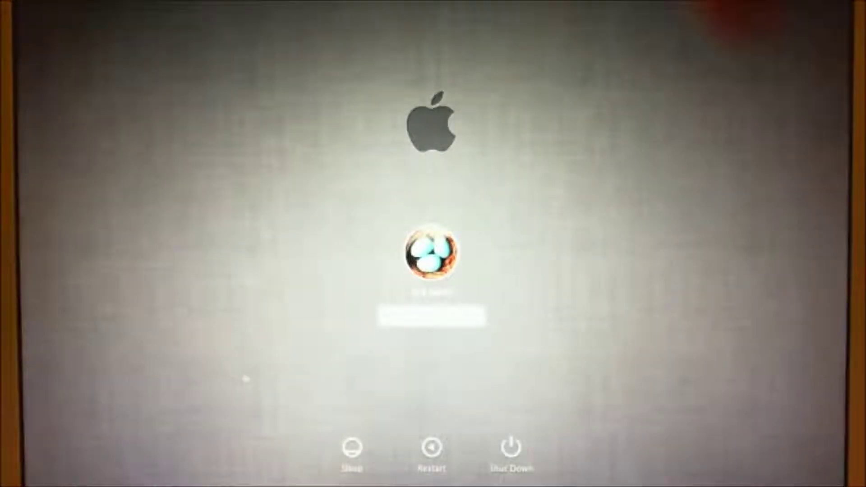
Step: Enter the account password to log in to the WD-booted system
key(Return)
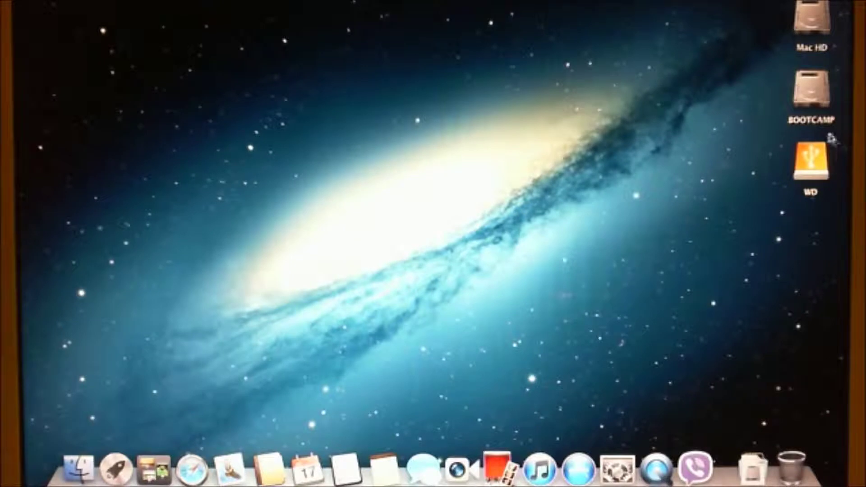
Step: Launch Carbon Copy Cloner from the Downloads stack in the Dock
click(803, 36)
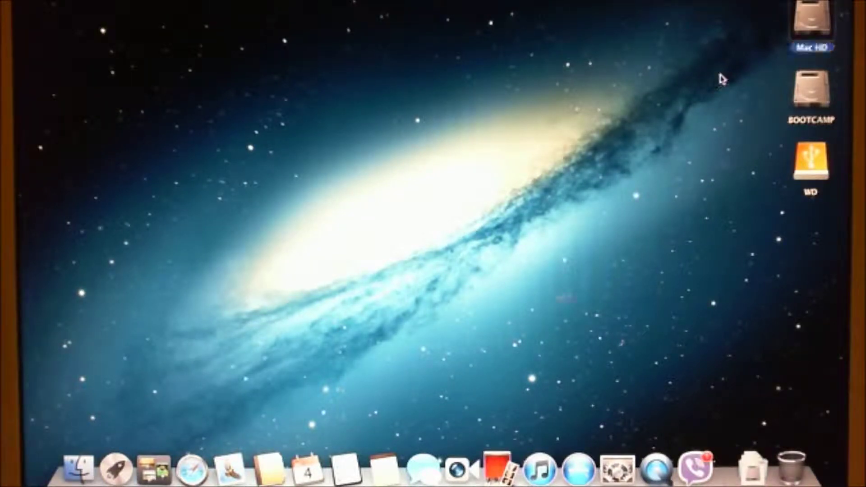
click(754, 470)
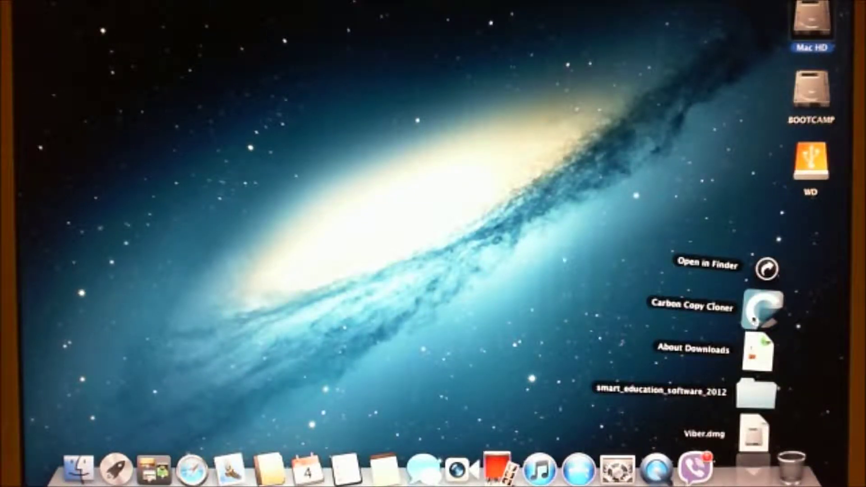
click(759, 315)
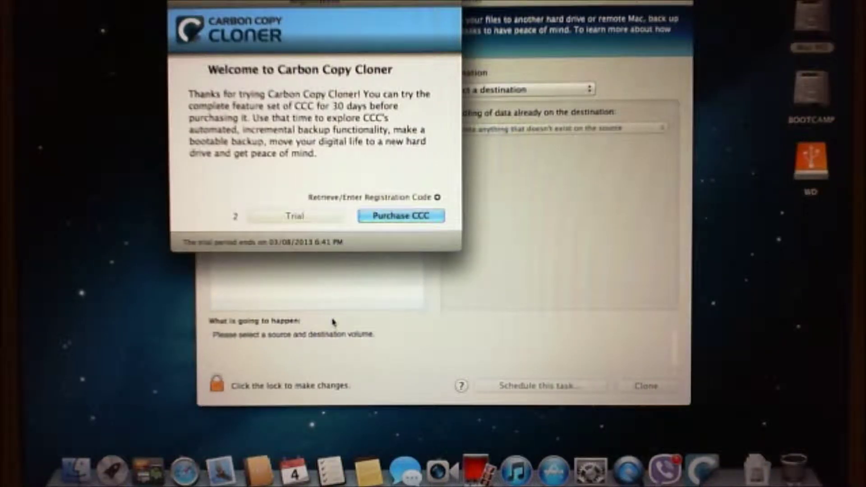
Step: In trial mode, set source WD and destination Mac HD, deleting anything not on the source
key(Escape)
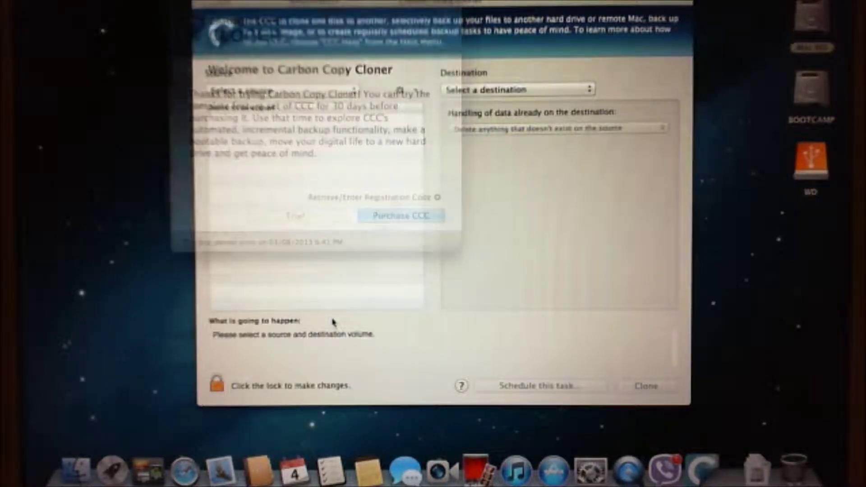
click(354, 92)
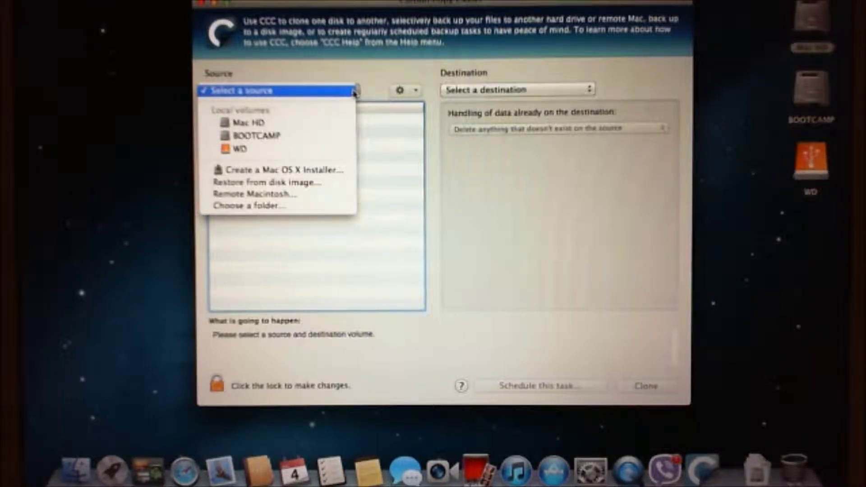
click(267, 151)
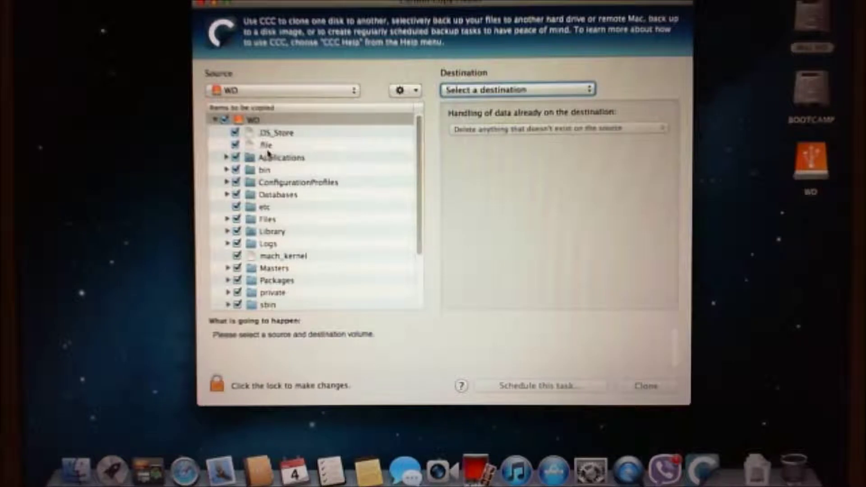
click(515, 90)
click(513, 123)
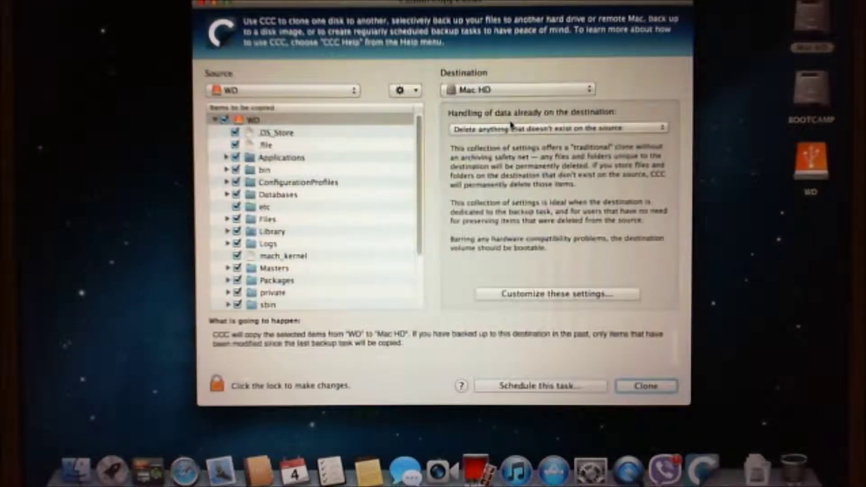
click(510, 129)
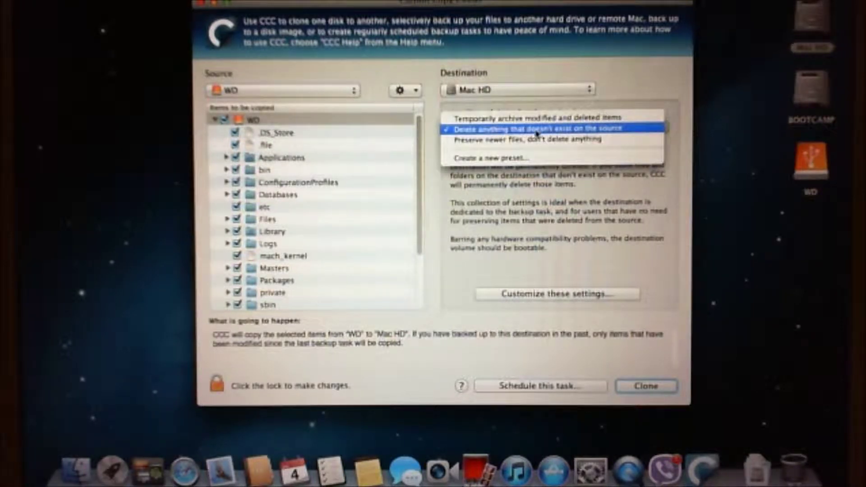
click(571, 130)
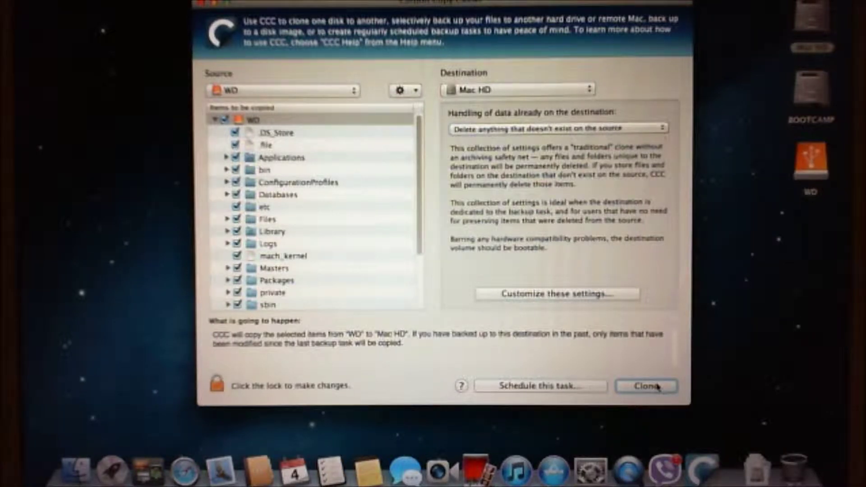
click(742, 176)
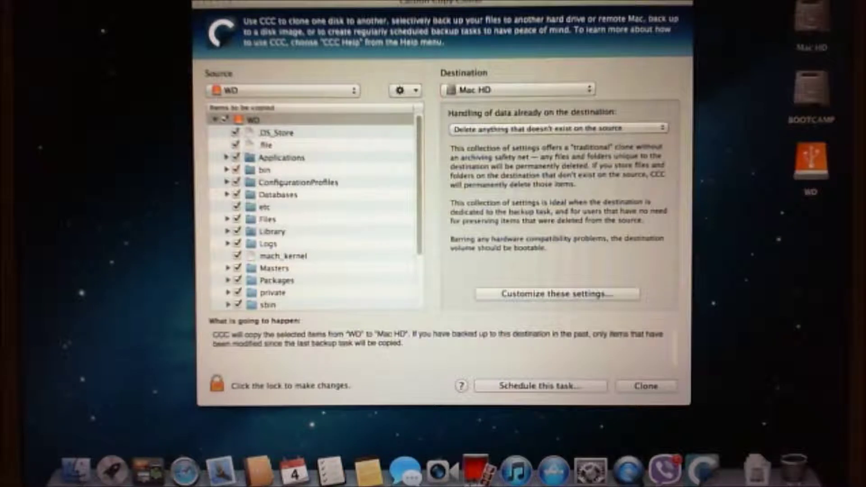
click(192, 1)
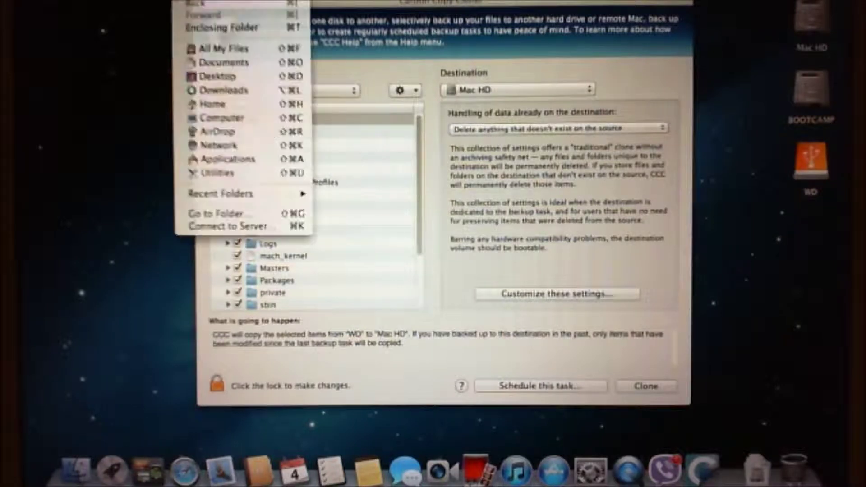
Step: Open Startup Disk from Utilities and leave Mac HD selected as the startup disk
click(241, 177)
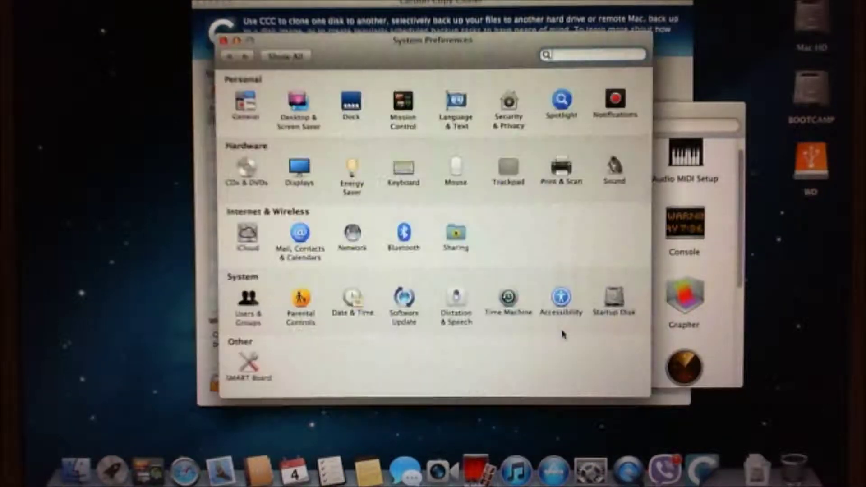
click(613, 305)
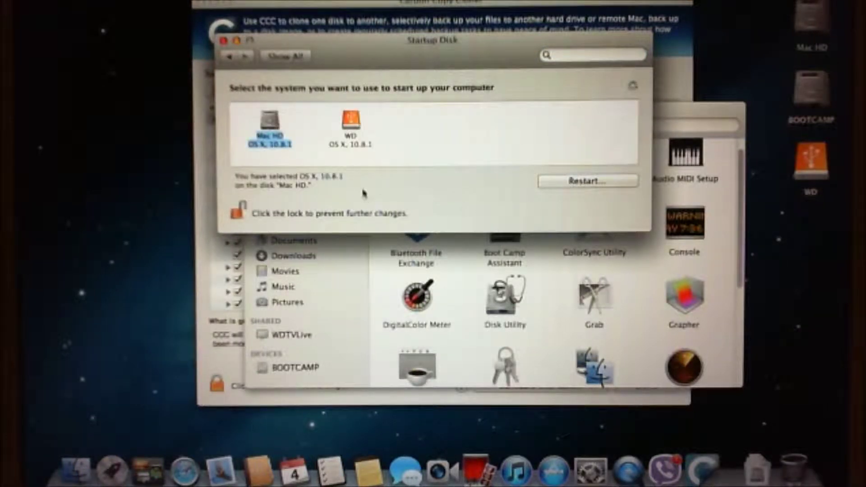
click(352, 141)
click(276, 146)
click(343, 145)
click(271, 147)
Step: Close System Preferences and bring the WD-to-Mac HD task window forward
click(223, 42)
click(356, 56)
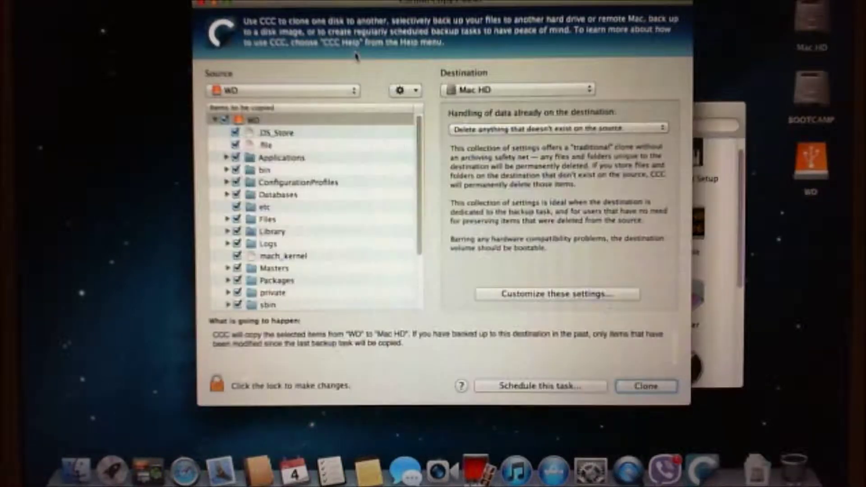